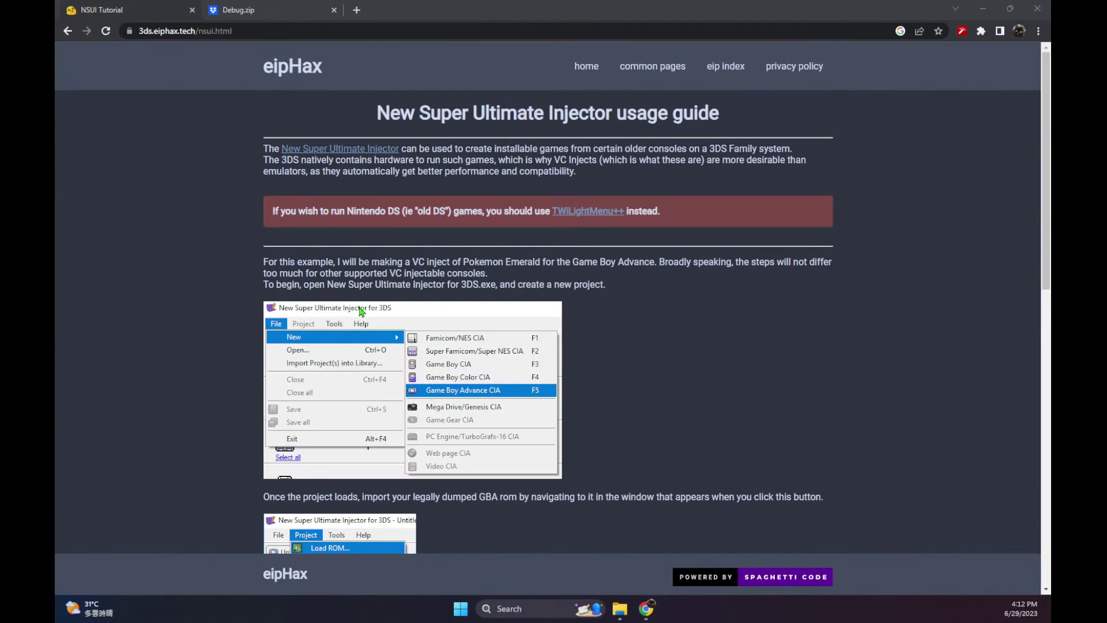
- Switch to the Debug.zip Dropbox tab and accept its cookie notice
left_click_drag(379, 113, 727, 117)
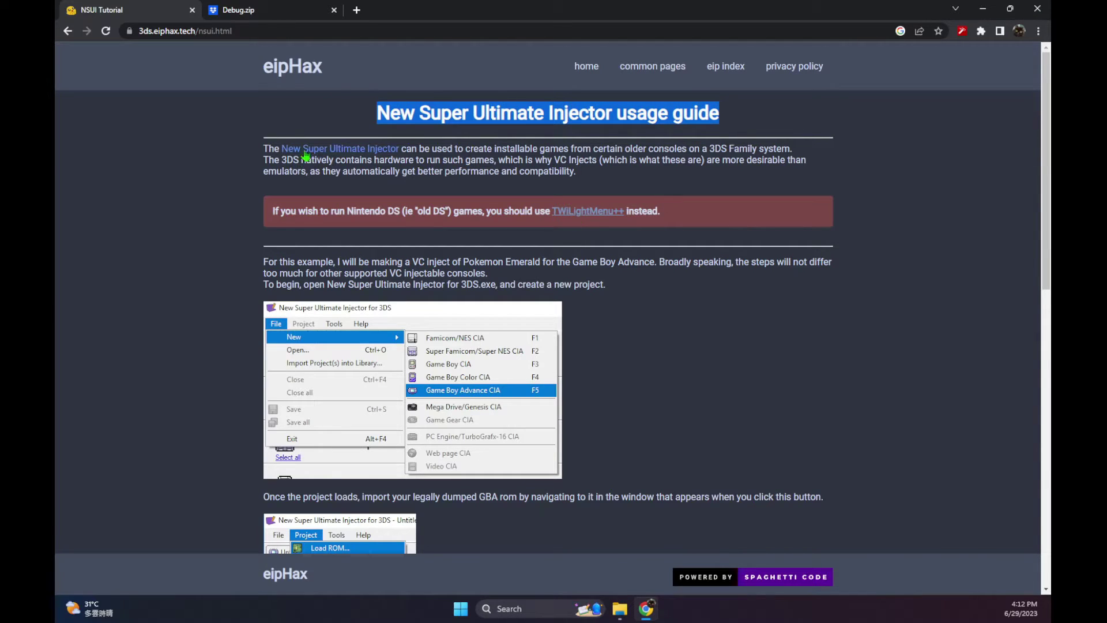
left_click(267, 10)
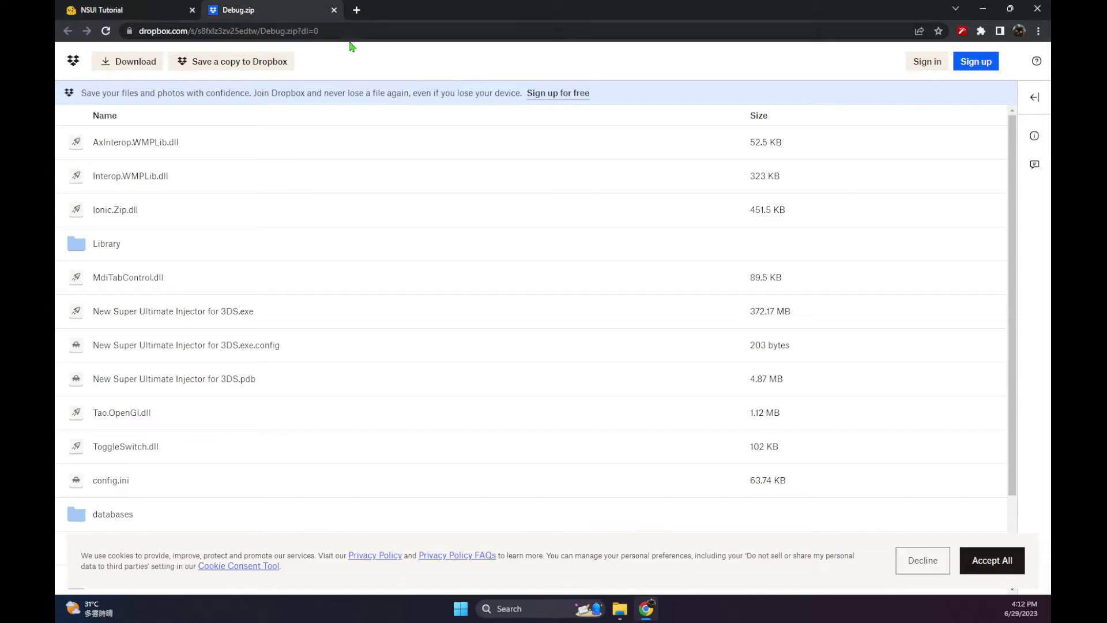
left_click(975, 563)
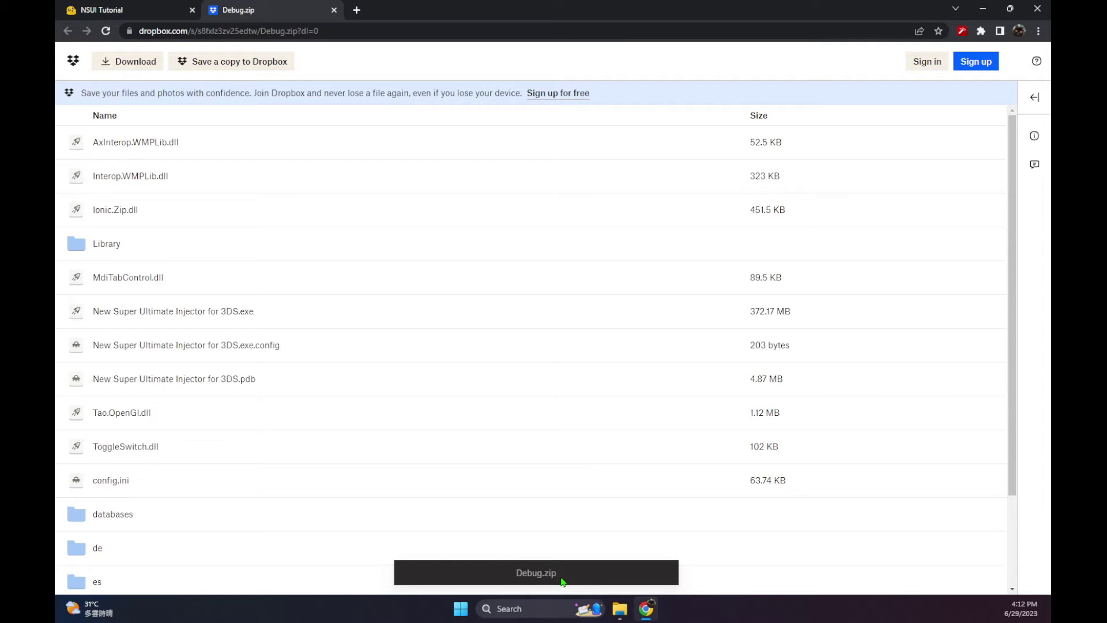
- Download Debug.zip from Dropbox, dismiss the sign-up prompt, and return to the NSUI guide
scroll(568, 537, "down", 2)
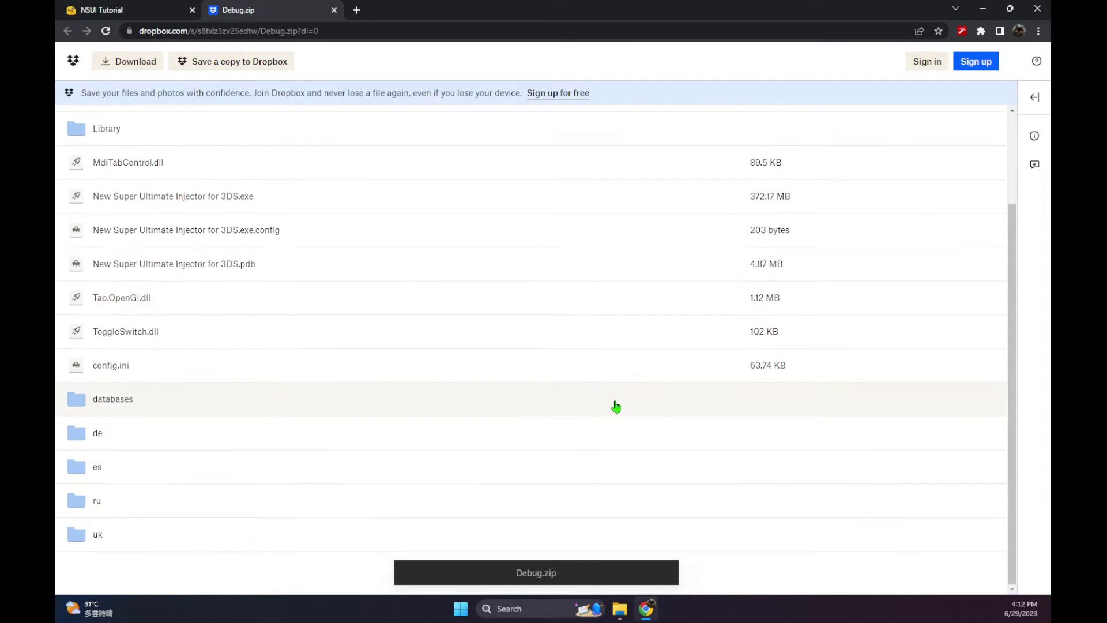
double_click(543, 572)
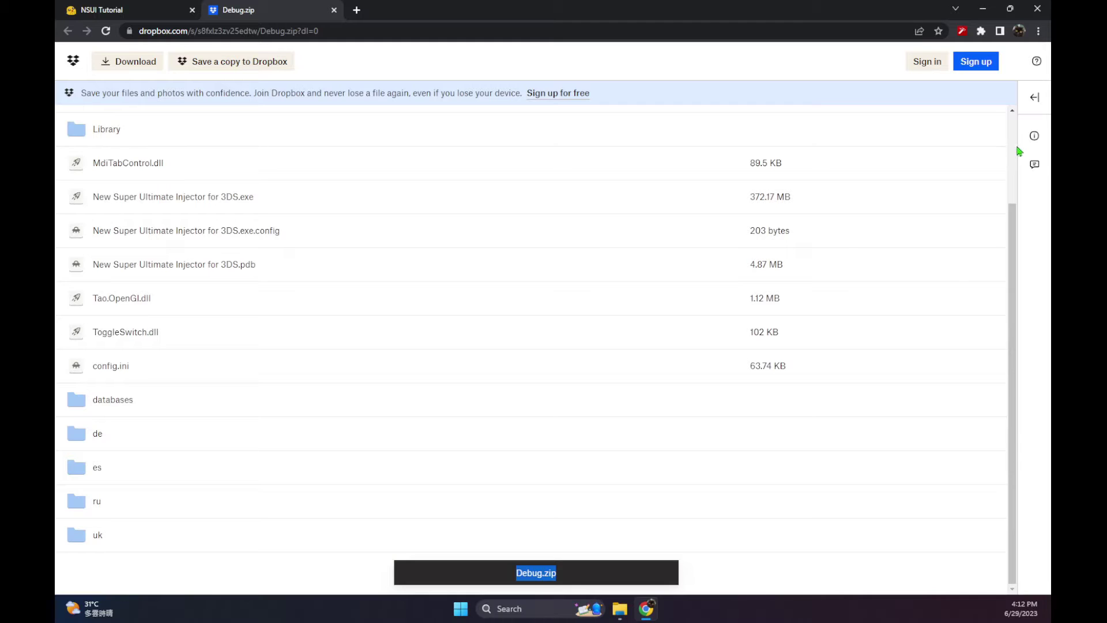
left_click(131, 69)
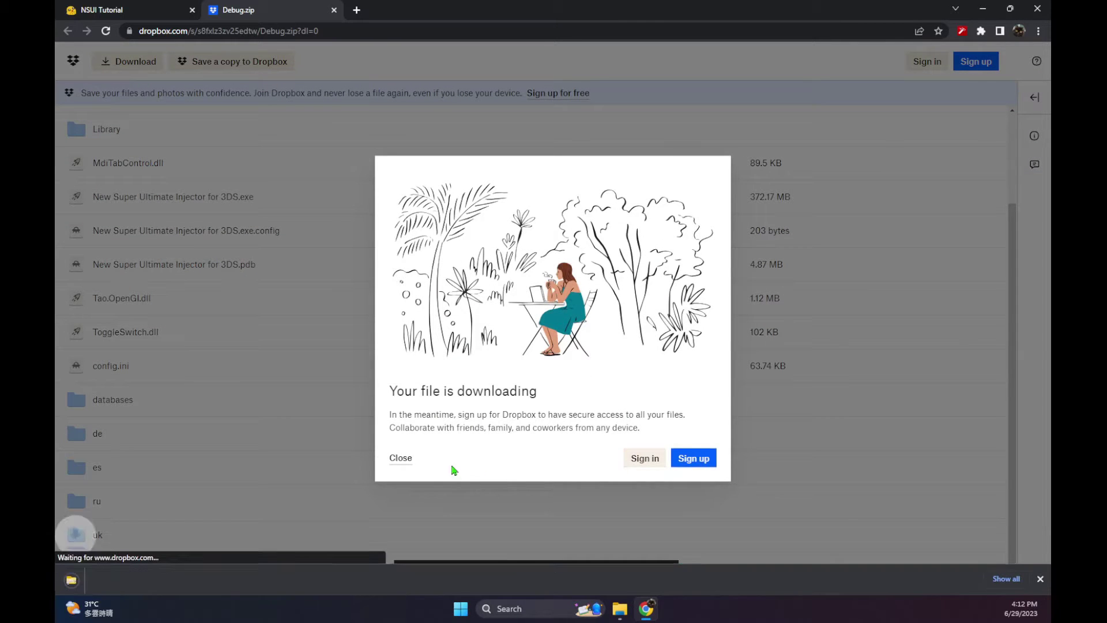
left_click(402, 457)
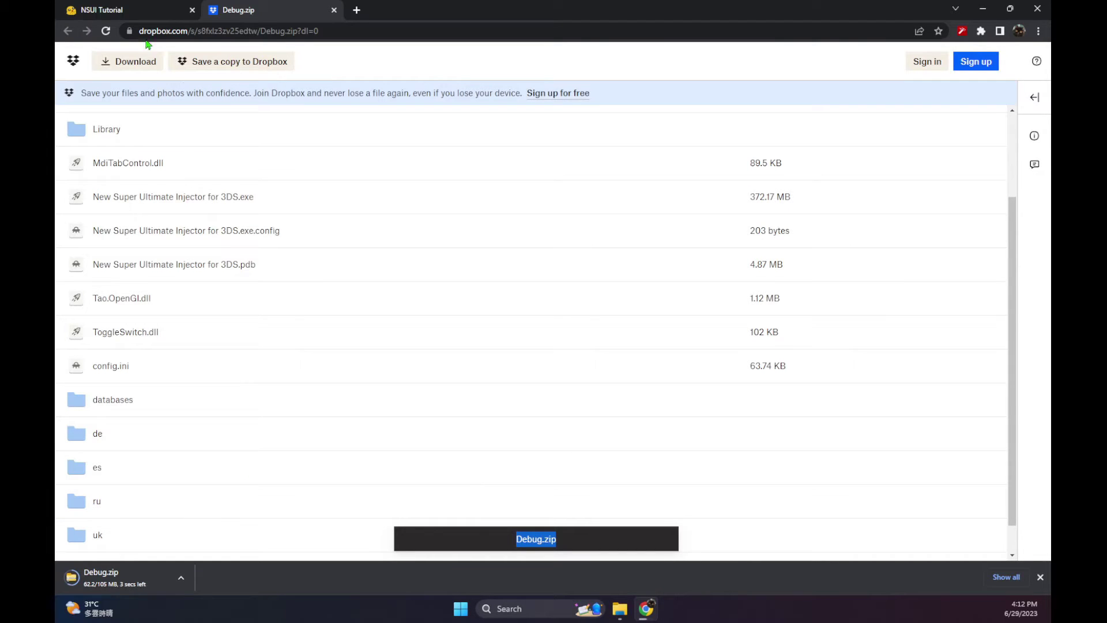
left_click(131, 9)
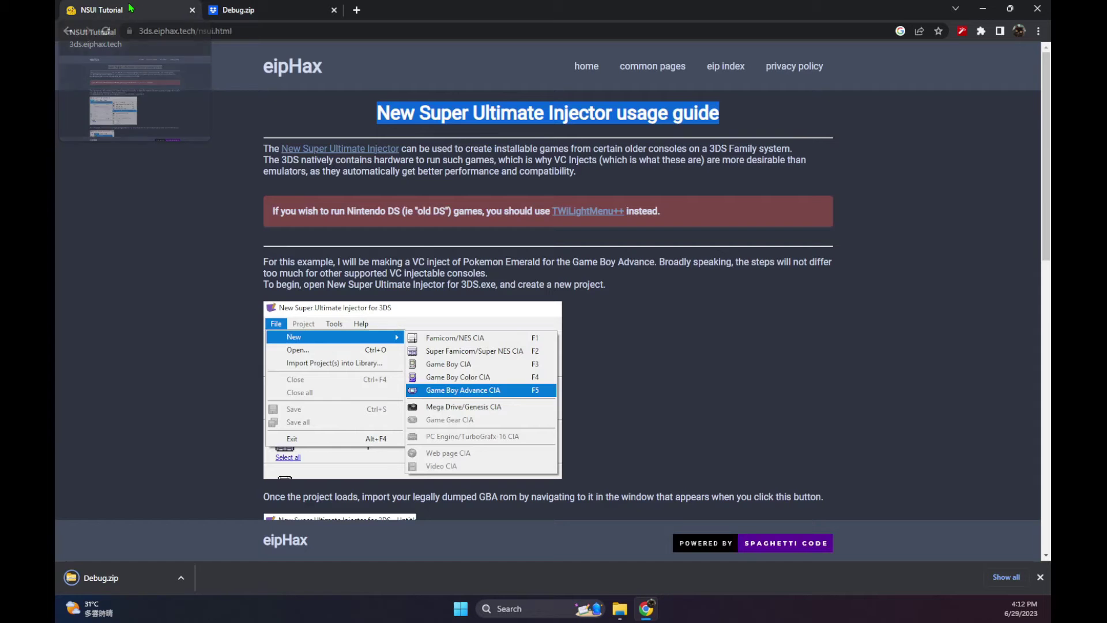
- Open the downloaded Debug.zip from Chrome's download bar in File Explorer
left_click_drag(265, 217, 695, 221)
left_click(698, 219)
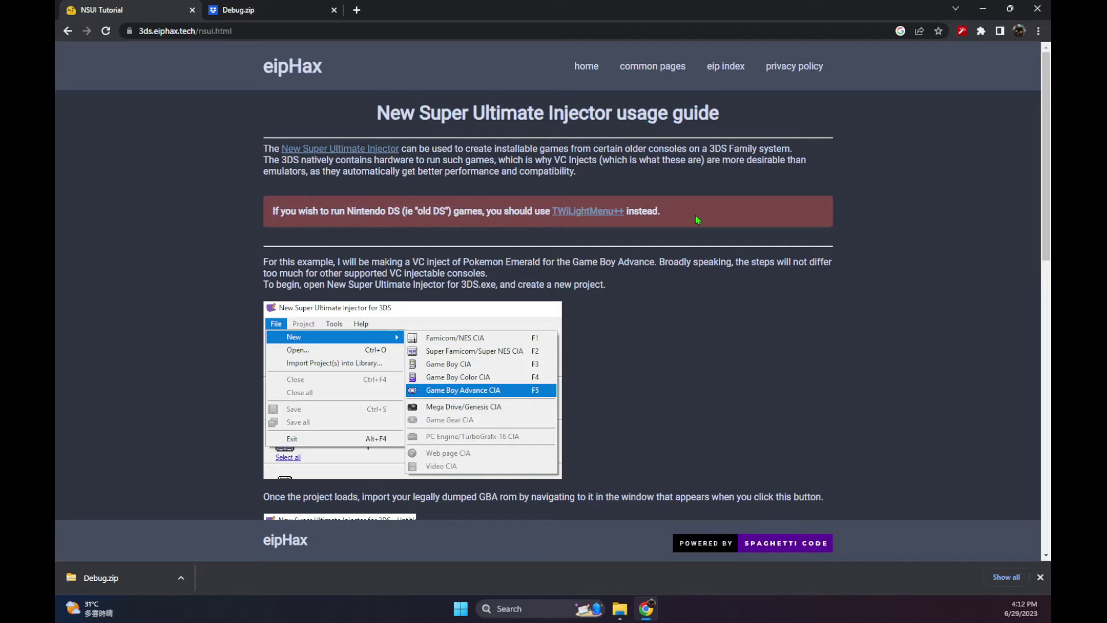
scroll(663, 254, "down", 3)
scroll(660, 255, "up", 1)
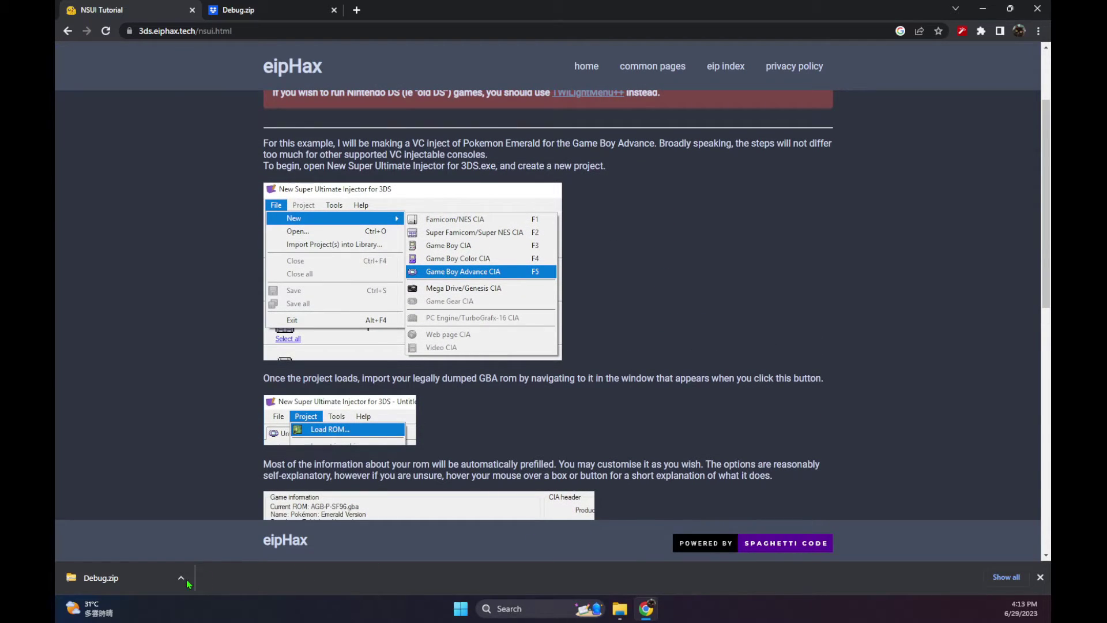
left_click(163, 582)
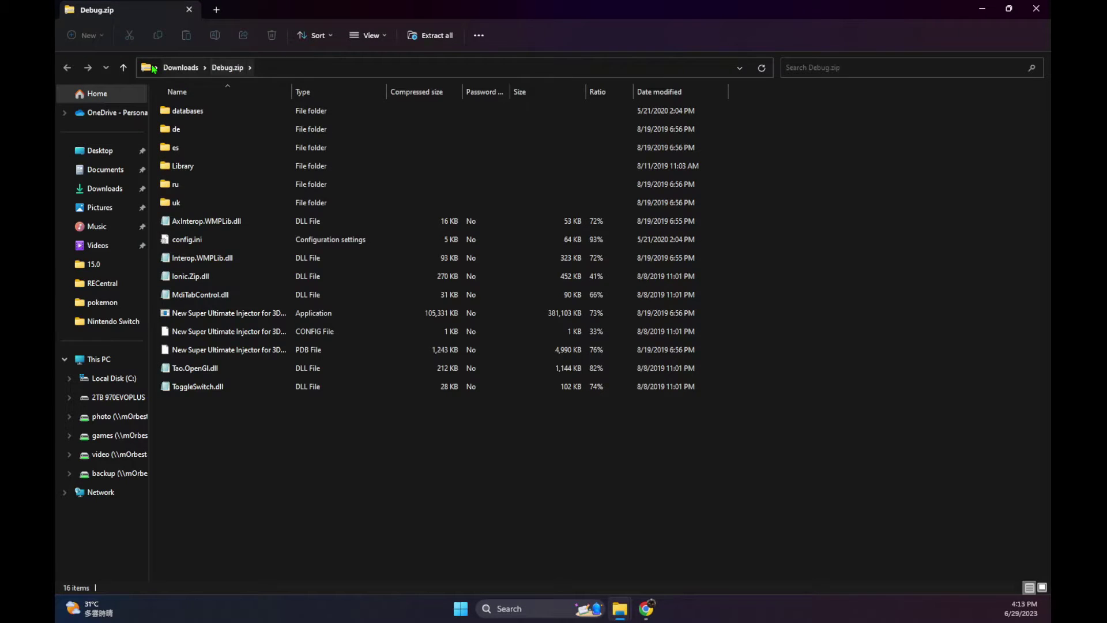
- Minimize Explorer and the browser, and place Debug.zip at the desktop's top-left
left_click(181, 68)
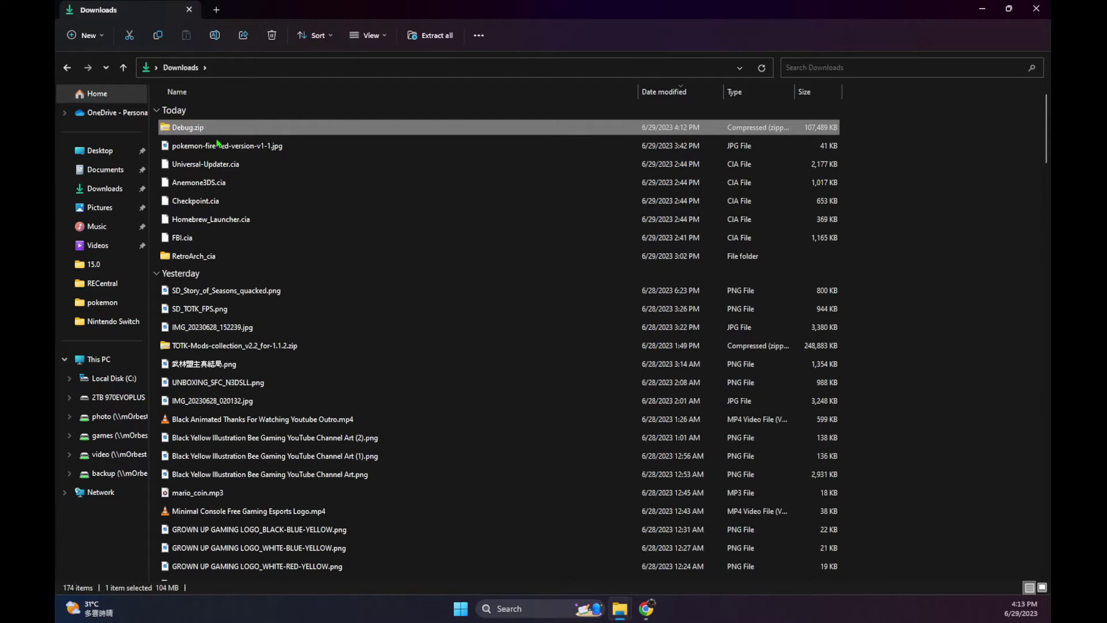
left_click(983, 7)
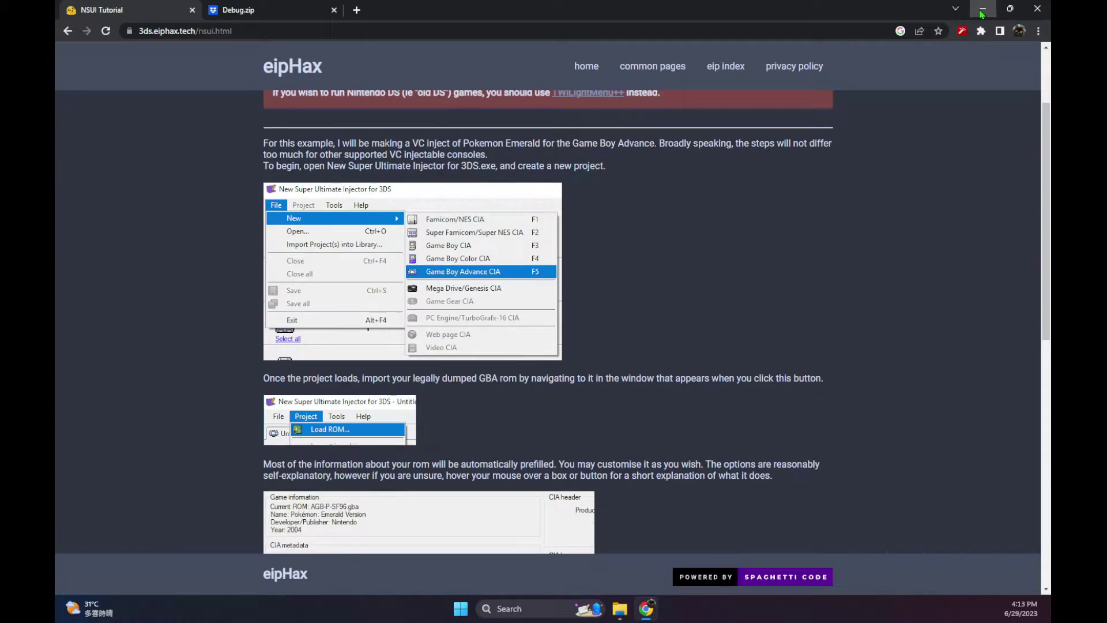
left_click(982, 9)
right_click(339, 110)
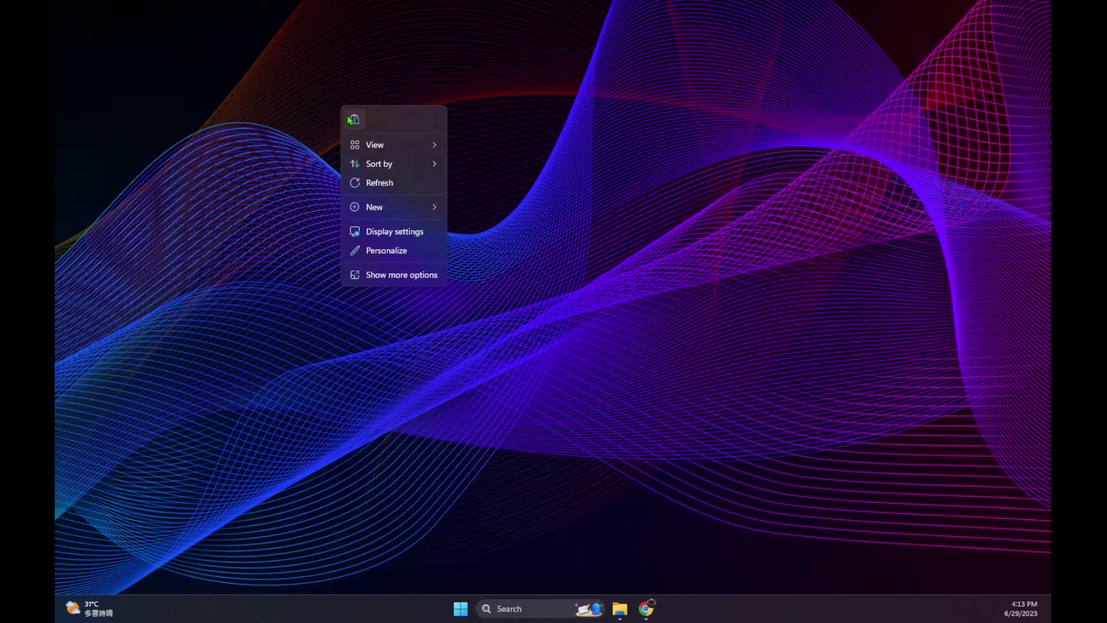
left_click(352, 120)
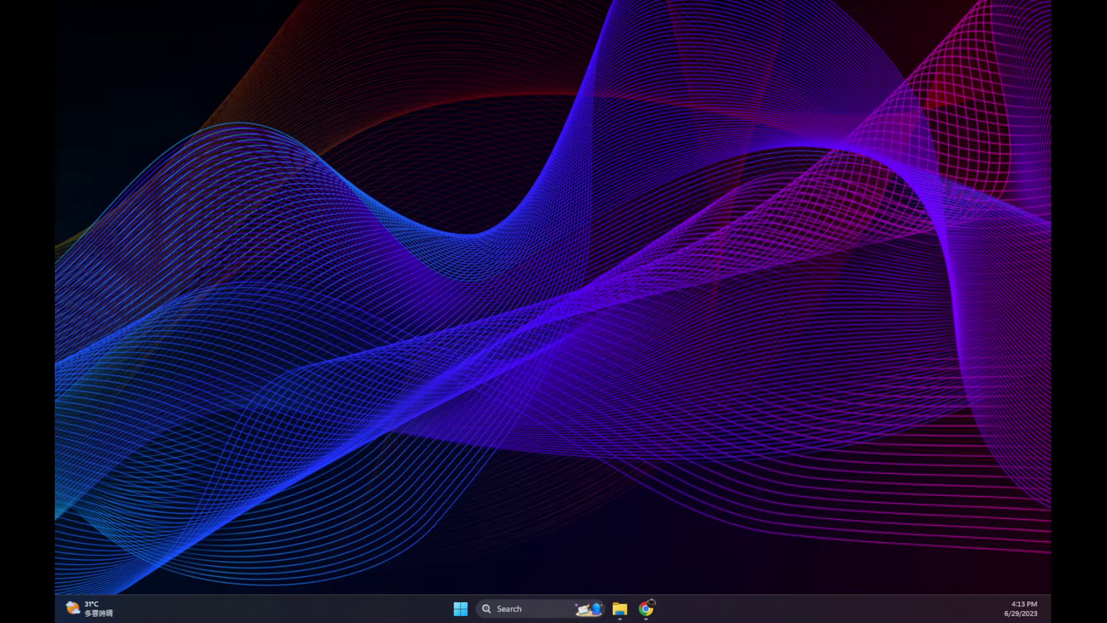
left_click_drag(103, 26, 85, 32)
- Extract Debug.zip with WinRAR into a Debug folder on the desktop and open it
right_click(85, 32)
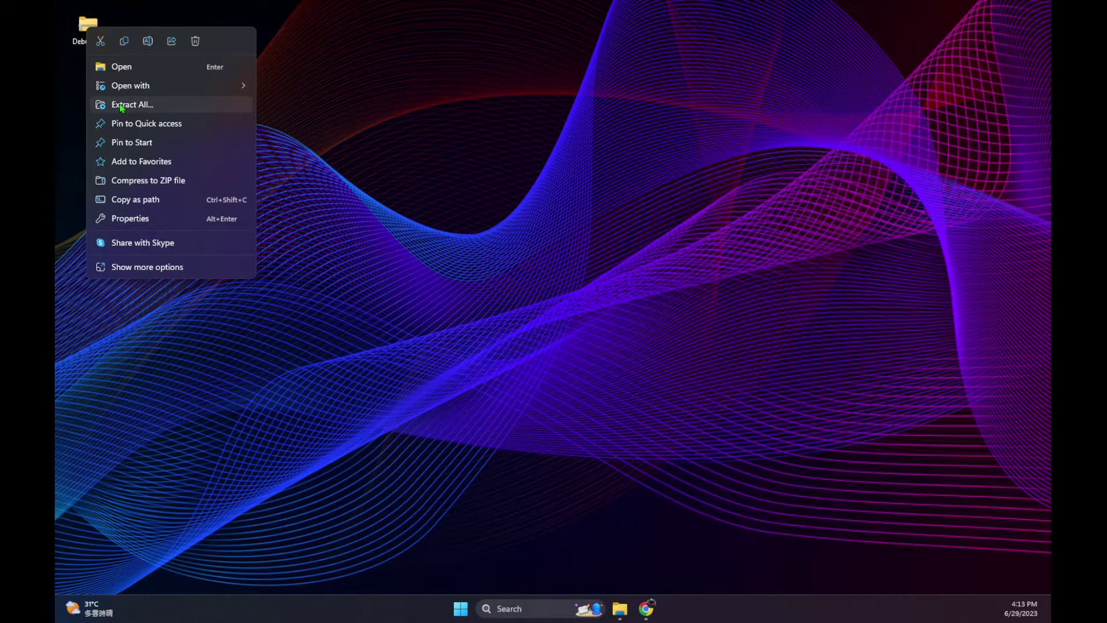
double_click(87, 22)
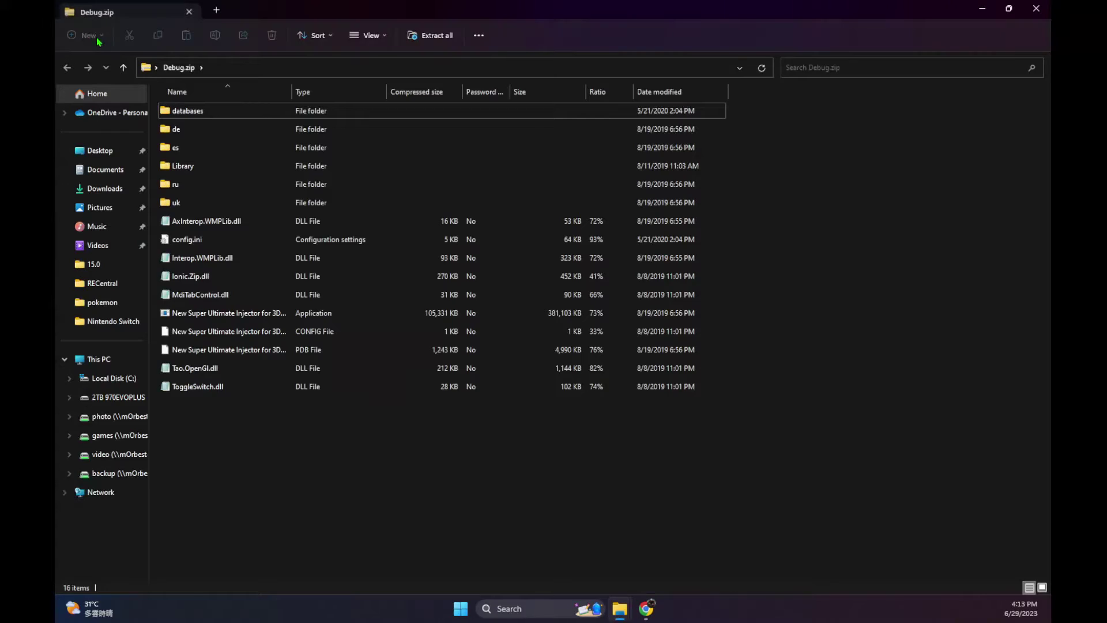
left_click(1036, 8)
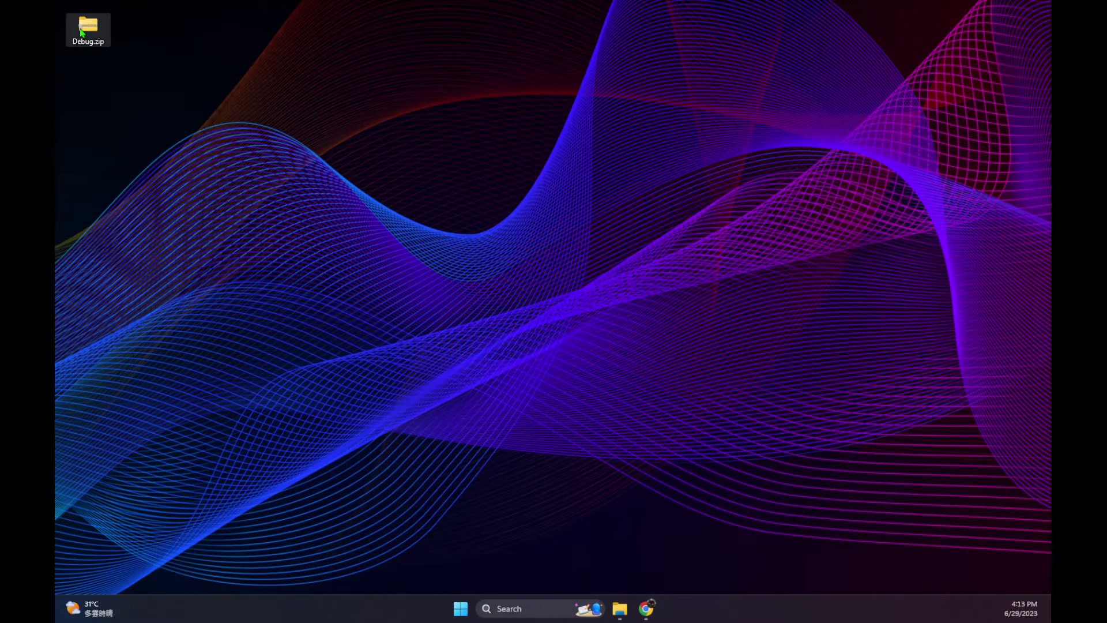
right_click(82, 33)
left_click(149, 269)
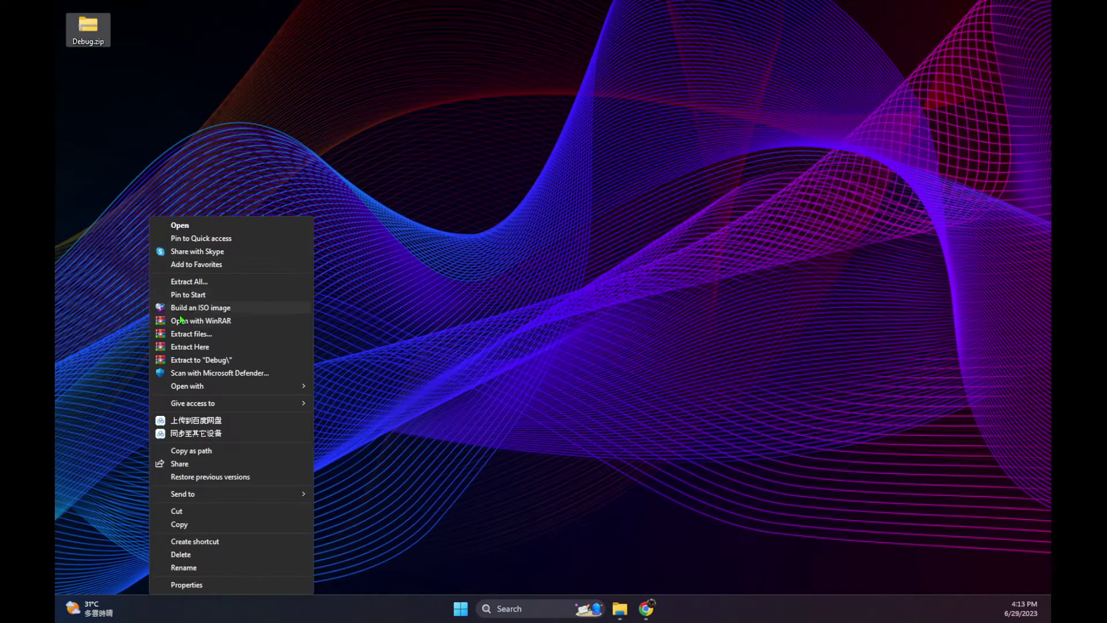
left_click(194, 360)
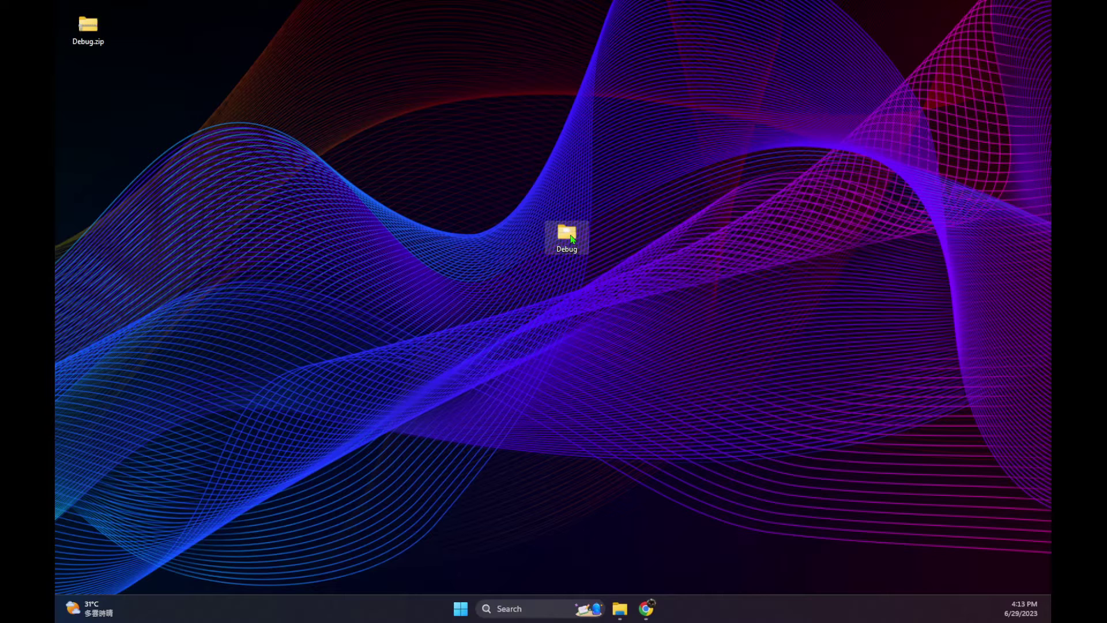
double_click(572, 238)
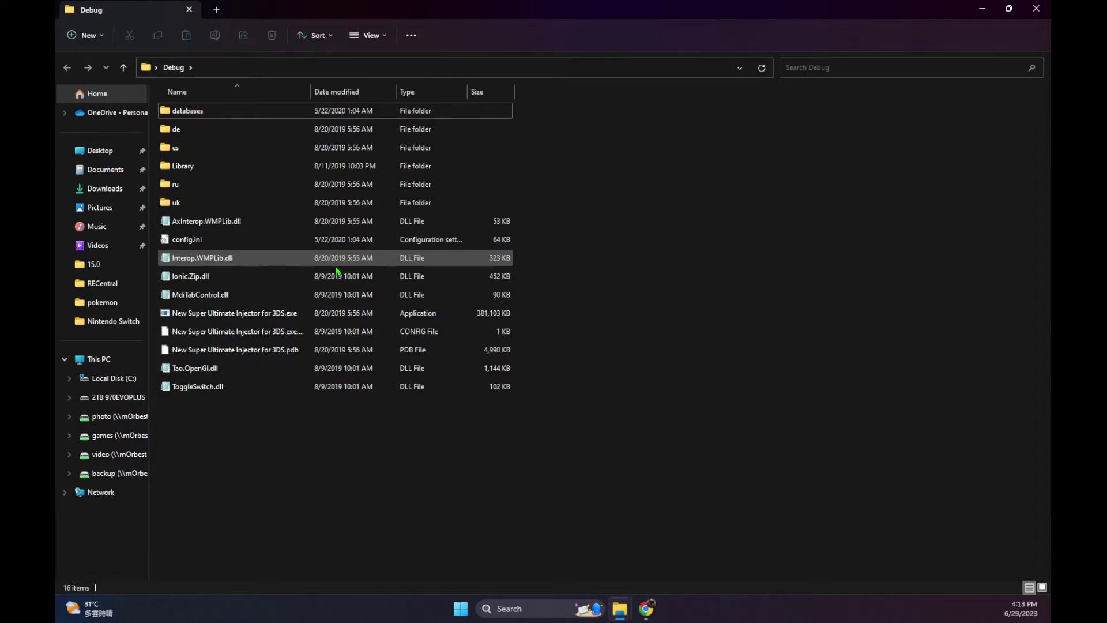
- Launch New Super Ultimate Injector for 3DS.exe from the Debug folder and maximize the window
left_click(285, 314)
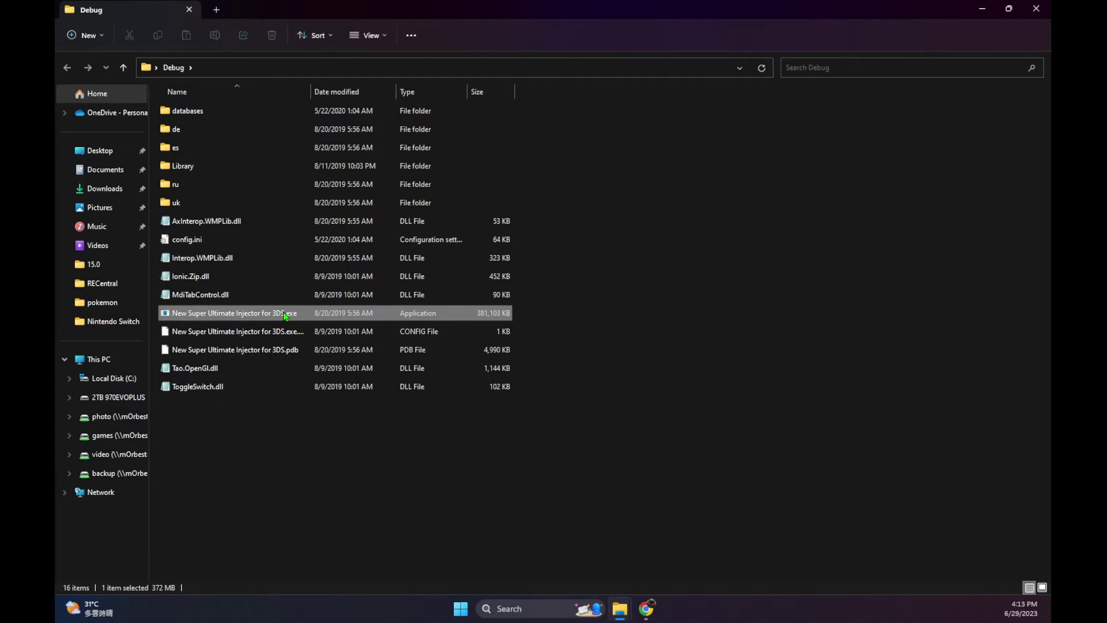
left_click(578, 324)
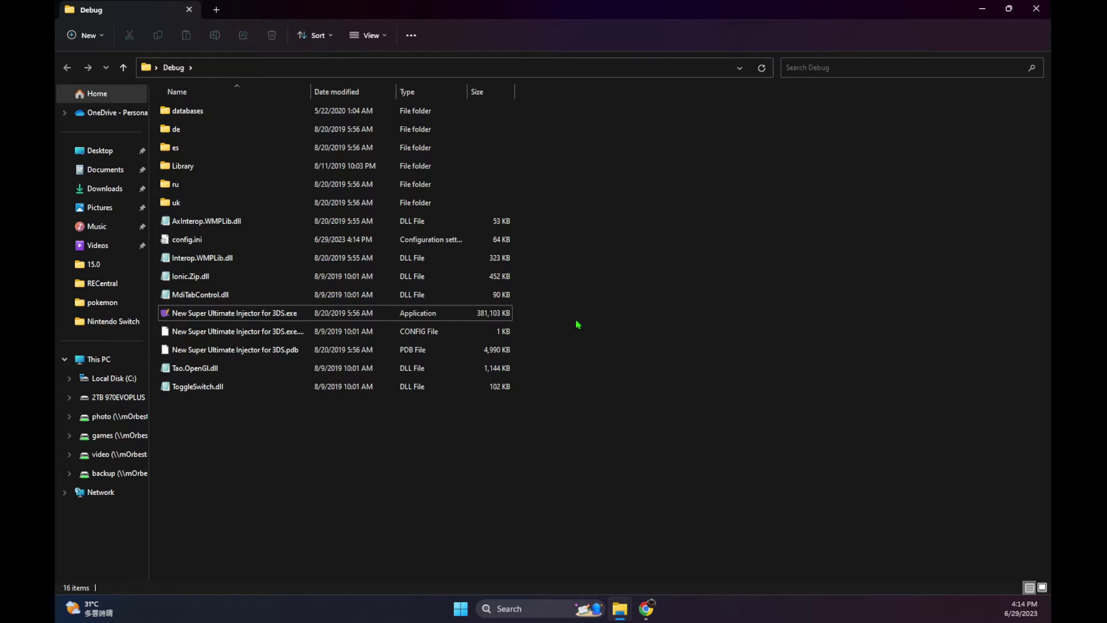
left_click(1006, 10)
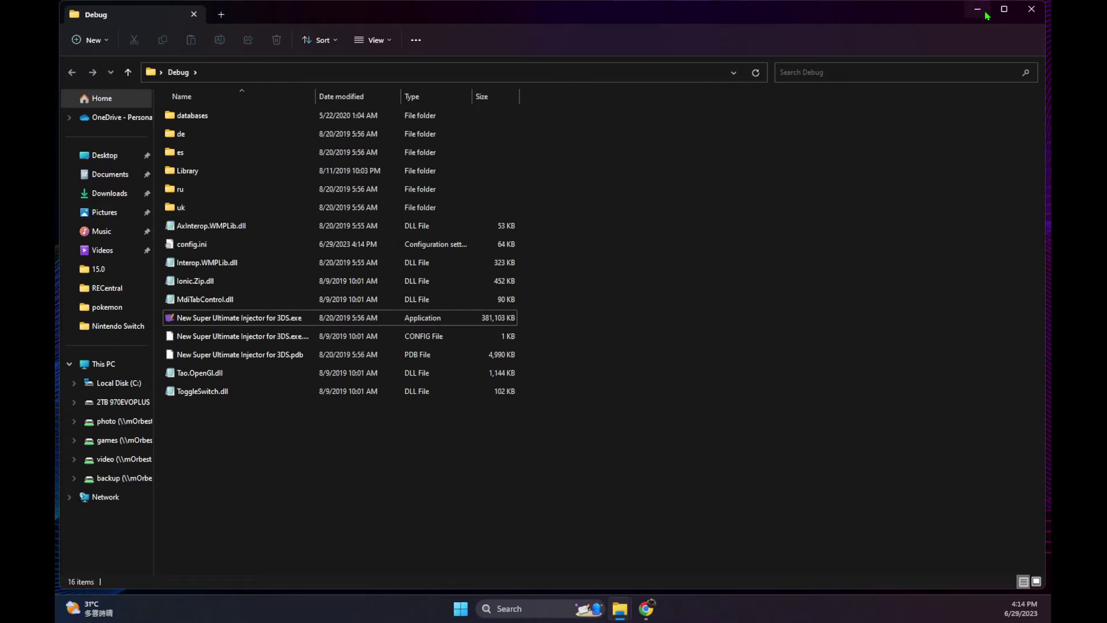
left_click(1001, 10)
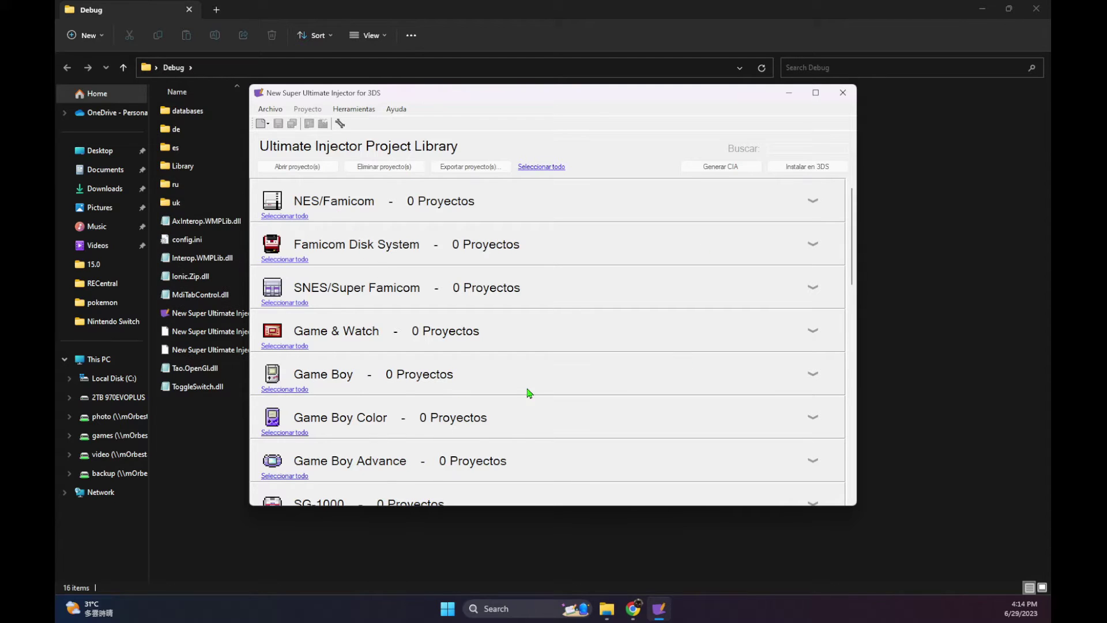
- Look through the Ayuda and Archivo menus, then bring up the Herramientas > Opciones dialog
scroll(519, 381, "down", 10)
scroll(512, 374, "up", 8)
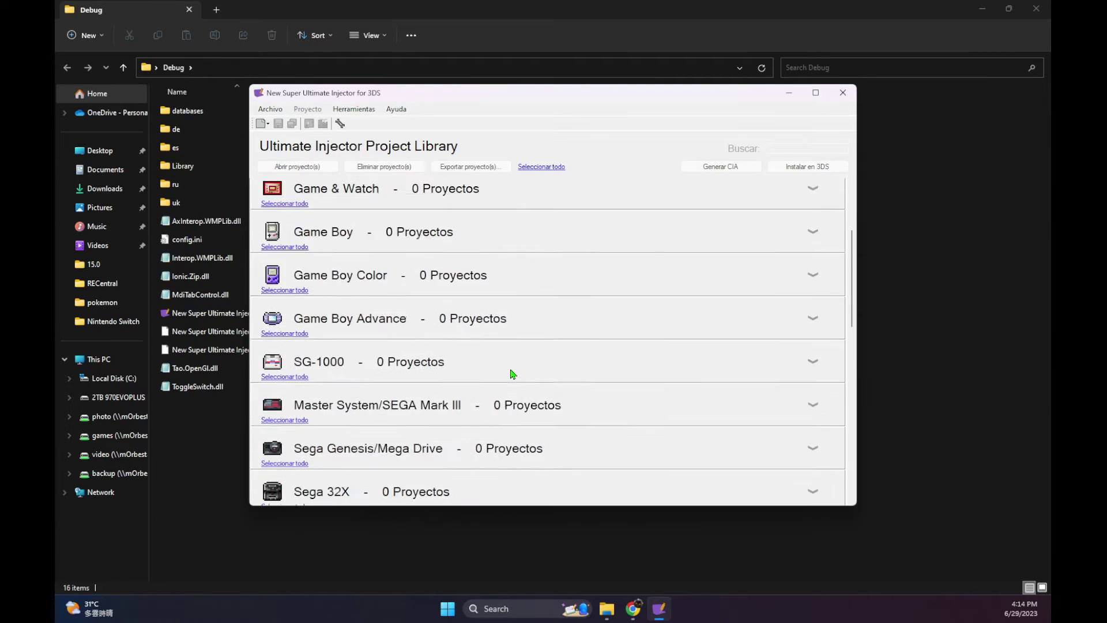
scroll(512, 374, "up", 3)
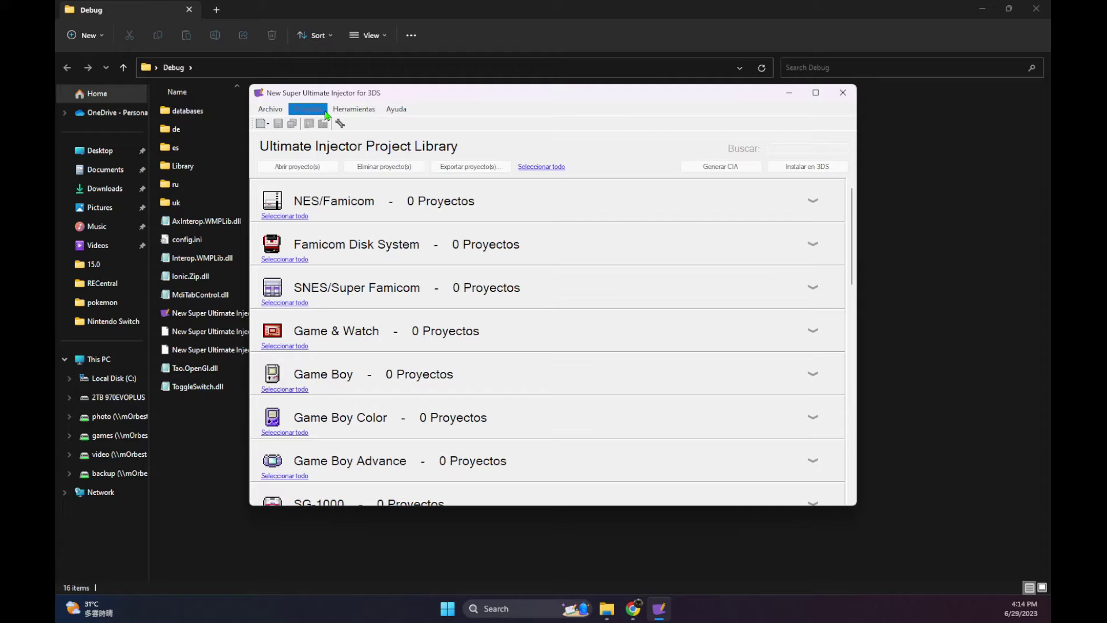
left_click(392, 111)
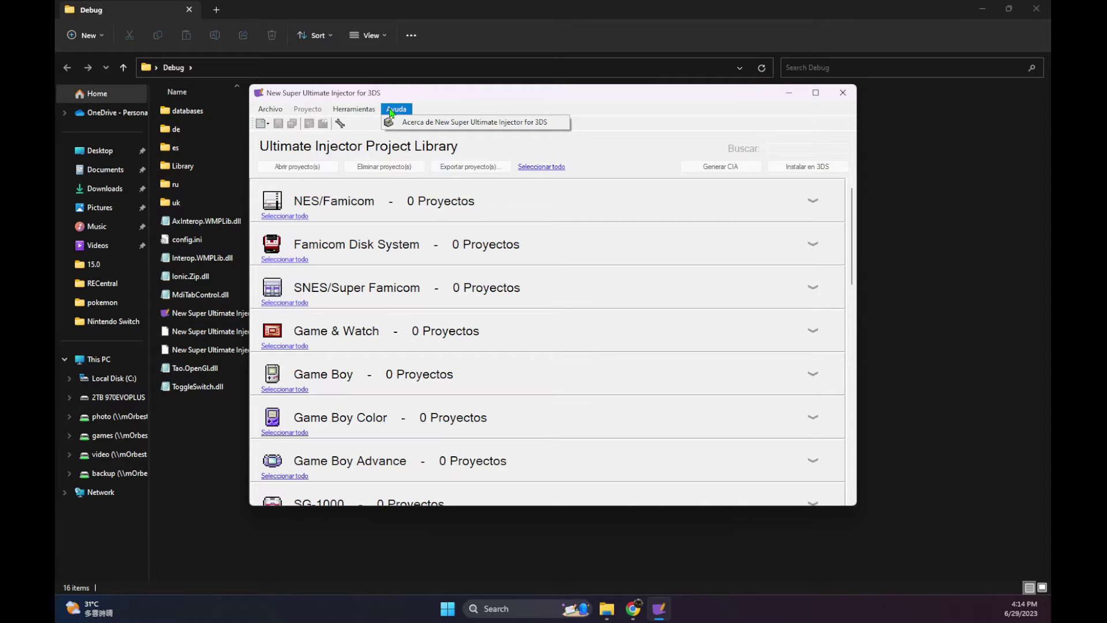
left_click(391, 111)
left_click(262, 111)
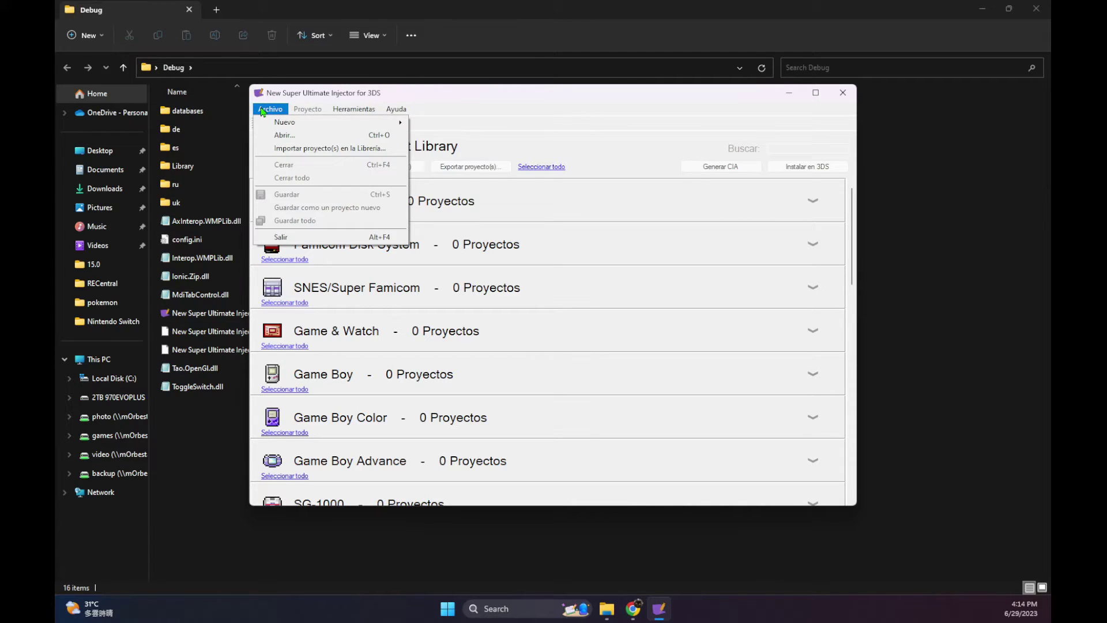
mouse_move(353, 113)
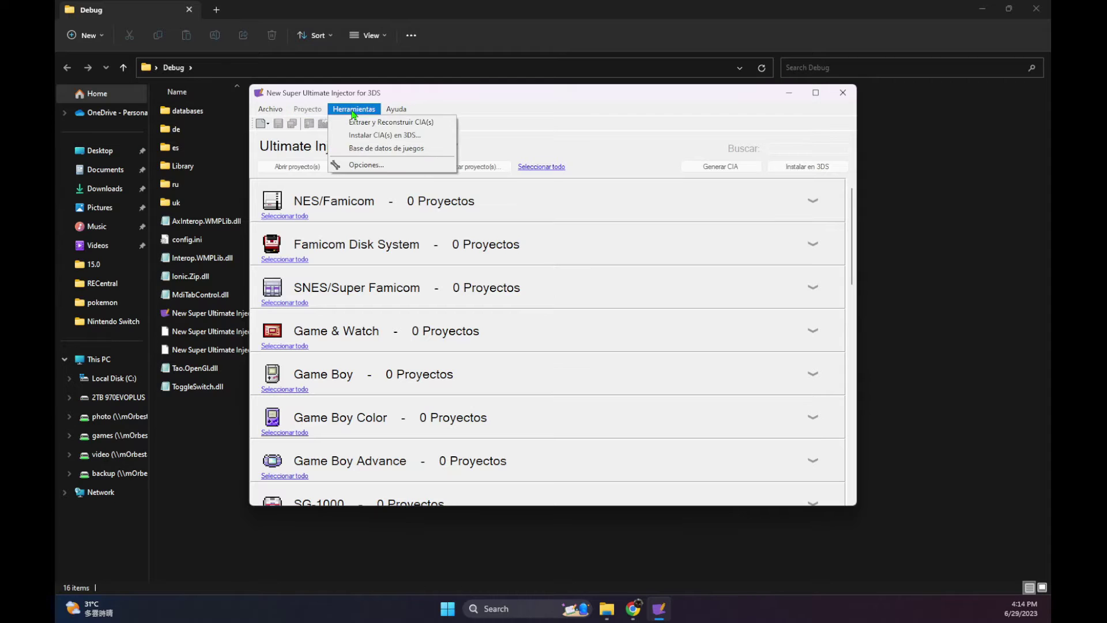
left_click(367, 166)
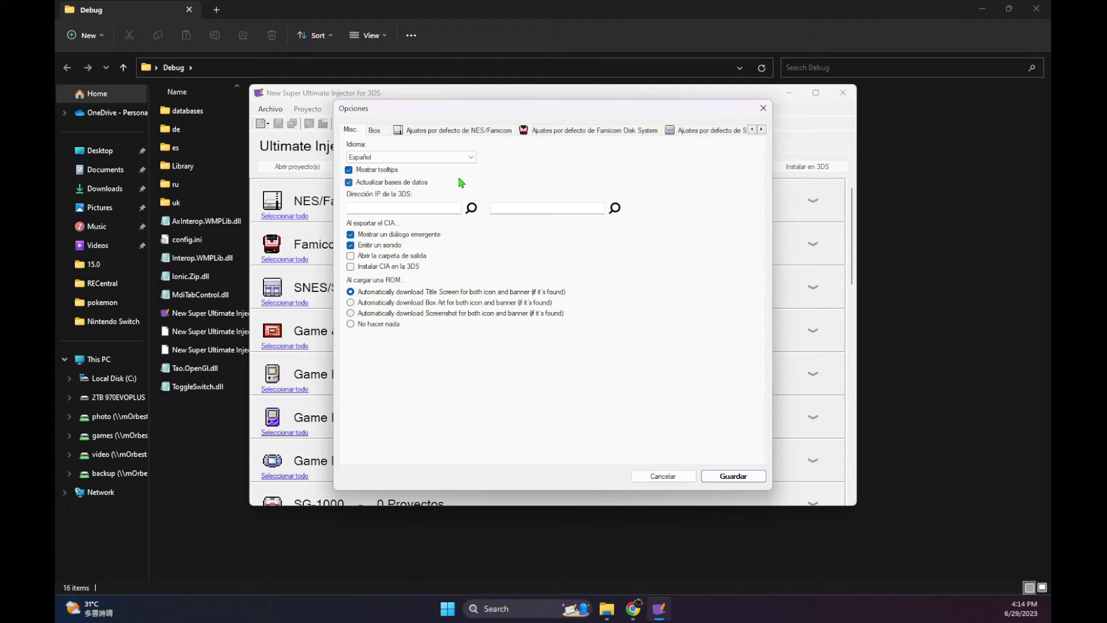
- Set Idioma to English in Opciones, save with Guardar, and confirm the restart
left_click(448, 157)
left_click(424, 169)
left_click(733, 476)
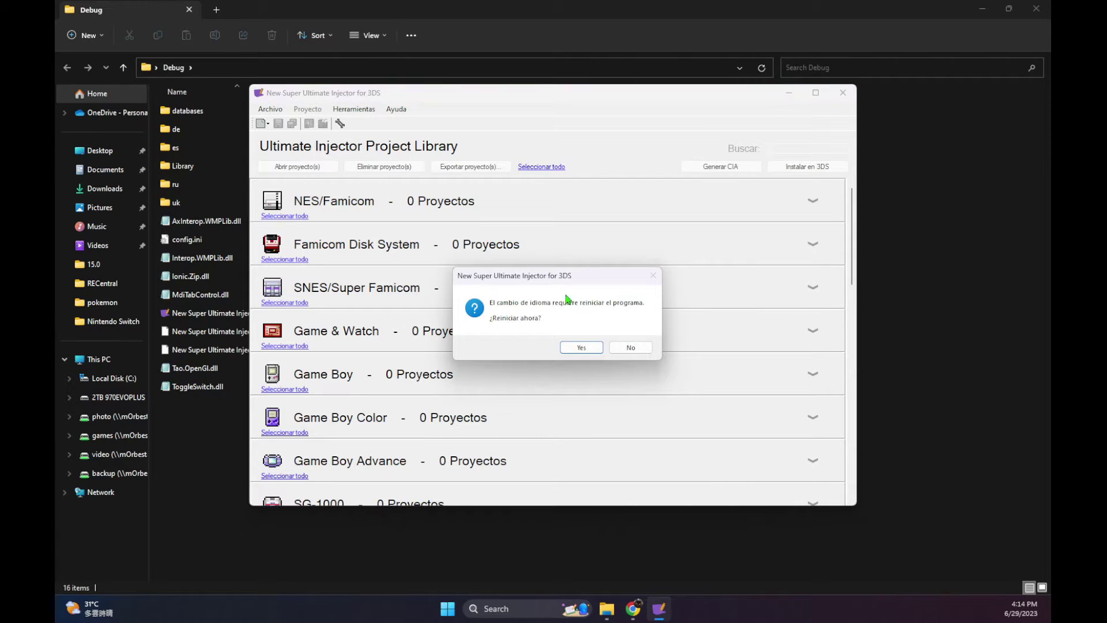
left_click(582, 347)
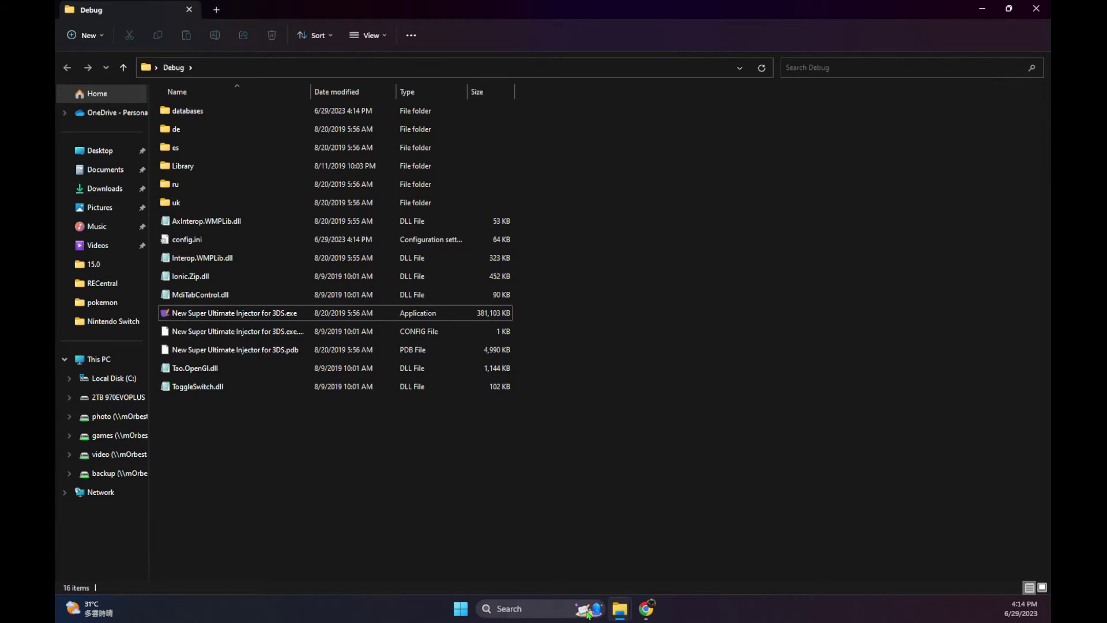
- Relaunch the injector from the Debug folder, now running in English
left_click(261, 318)
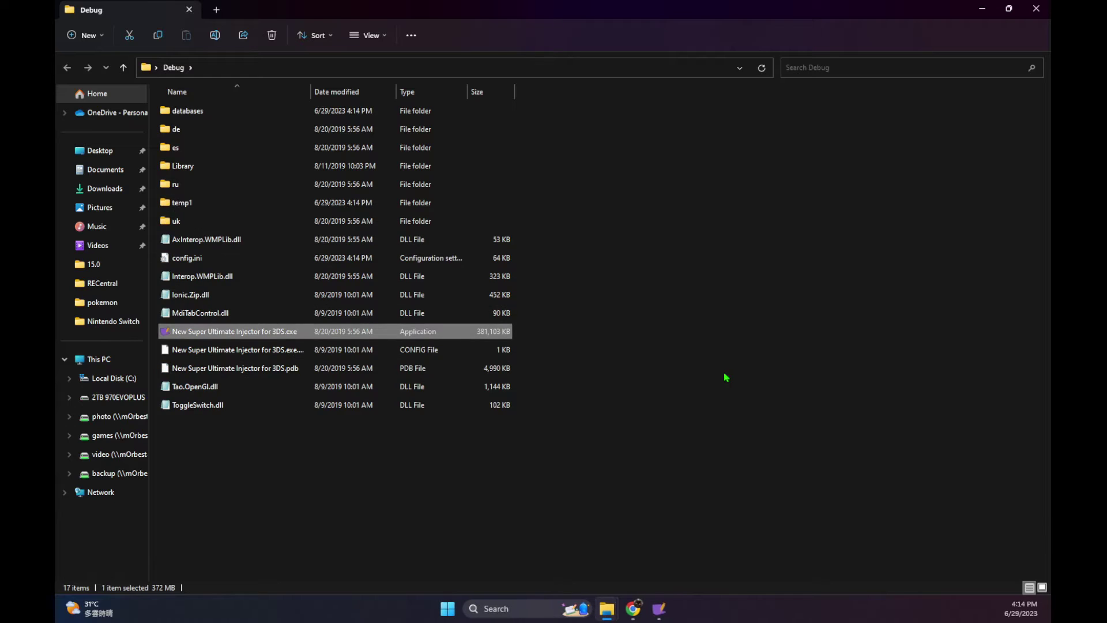
left_click(660, 606)
left_click(264, 110)
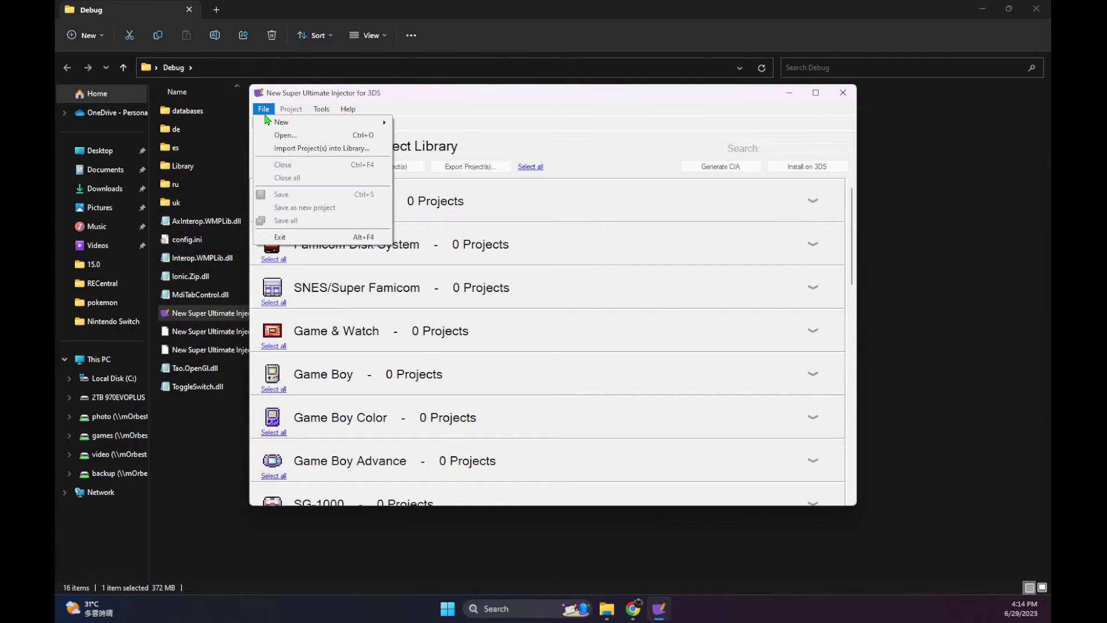
left_click(264, 109)
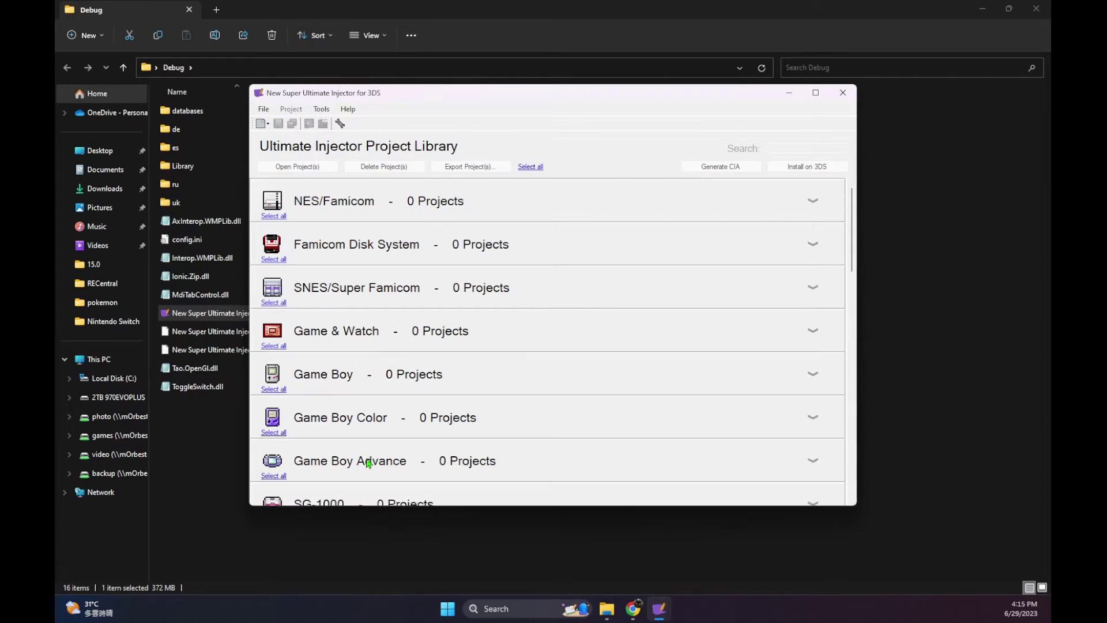
- Check the Game Boy Advance project group and show File > New's console CIA list
left_click(470, 462)
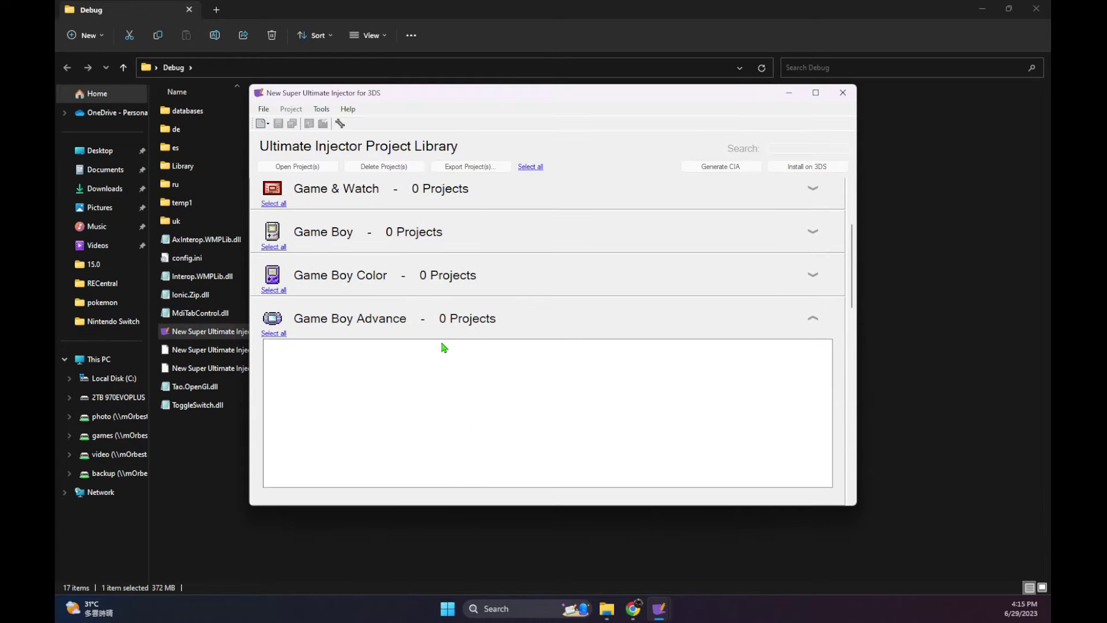
left_click(470, 319)
scroll(470, 320, "up", 3)
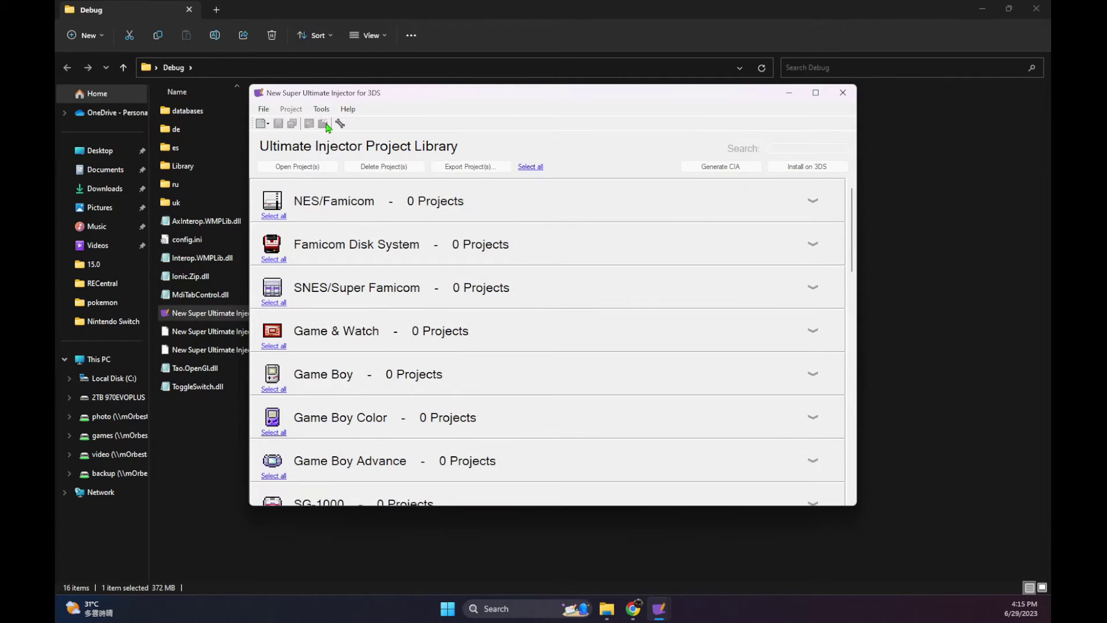
left_click(321, 109)
left_click(323, 110)
left_click(264, 109)
mouse_move(272, 124)
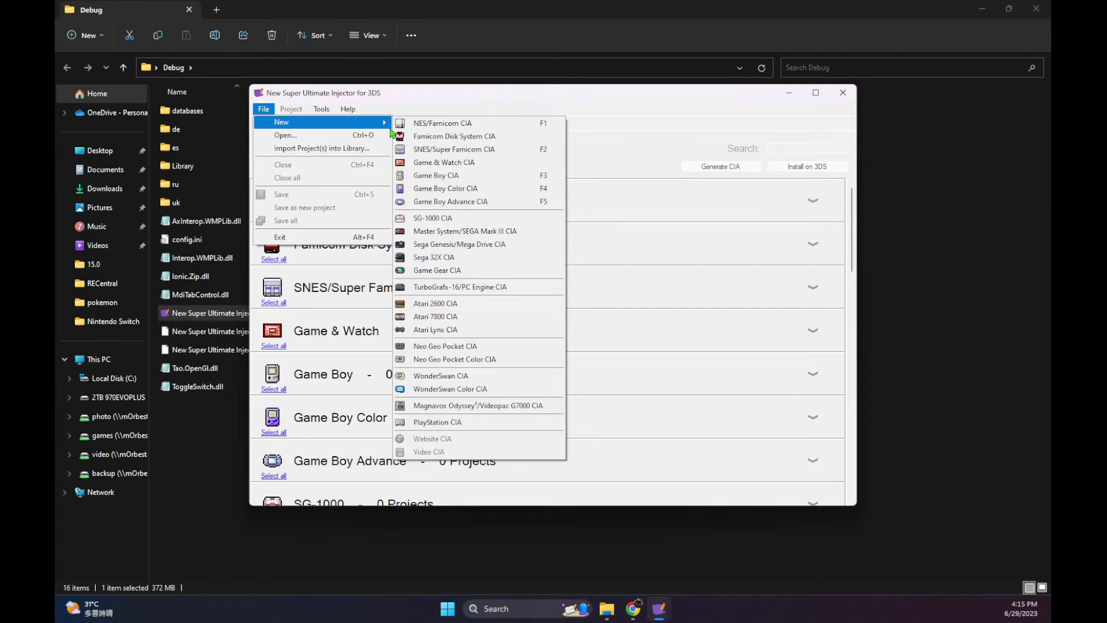
- Create a Game Boy Advance CIA project loading Pokemon - Fire Red Version (U) (V1.1).gba from Downloads
left_click(471, 202)
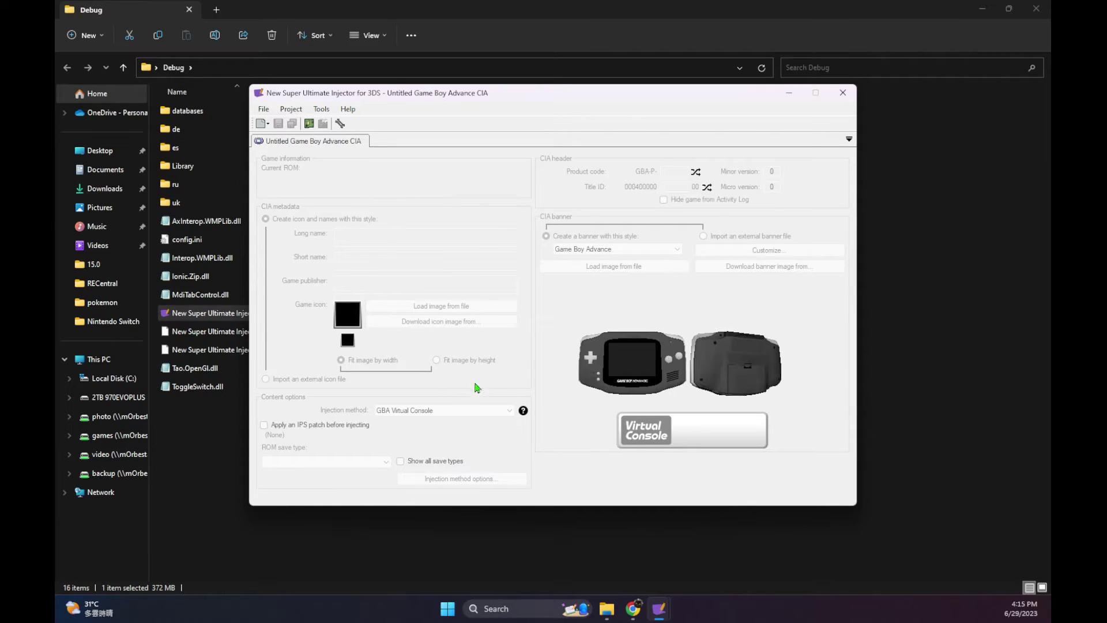
left_click(291, 109)
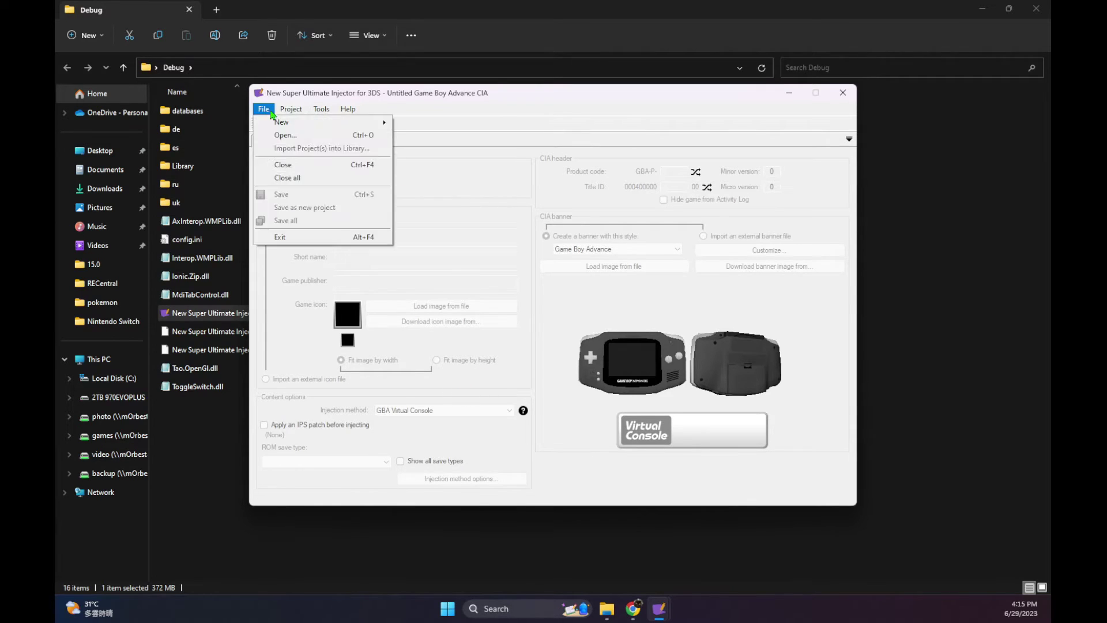
left_click(314, 122)
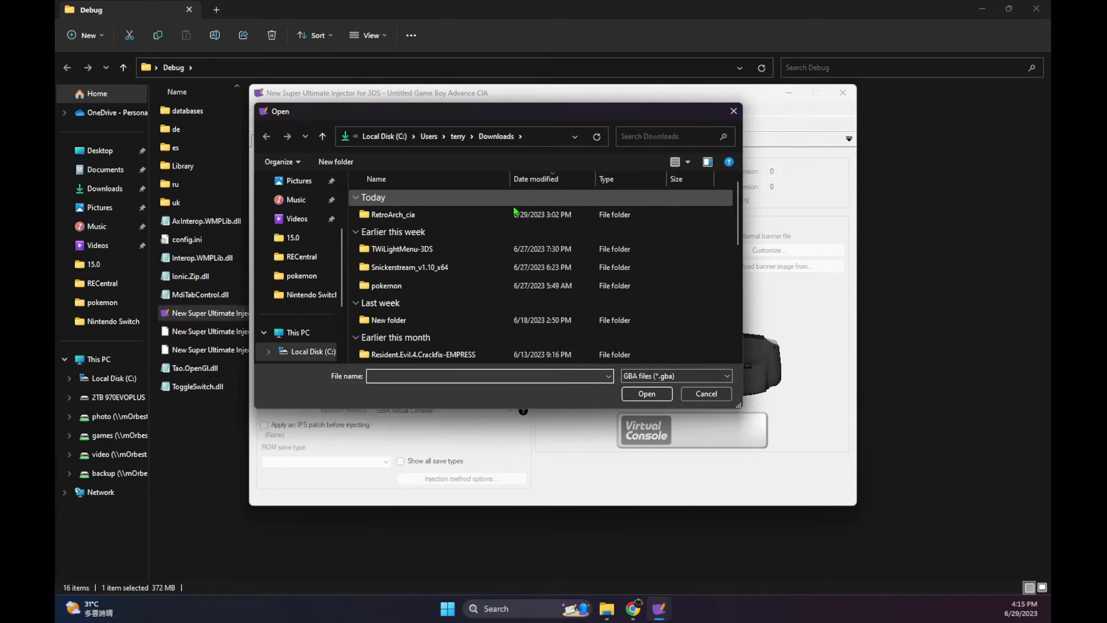
left_click(652, 138)
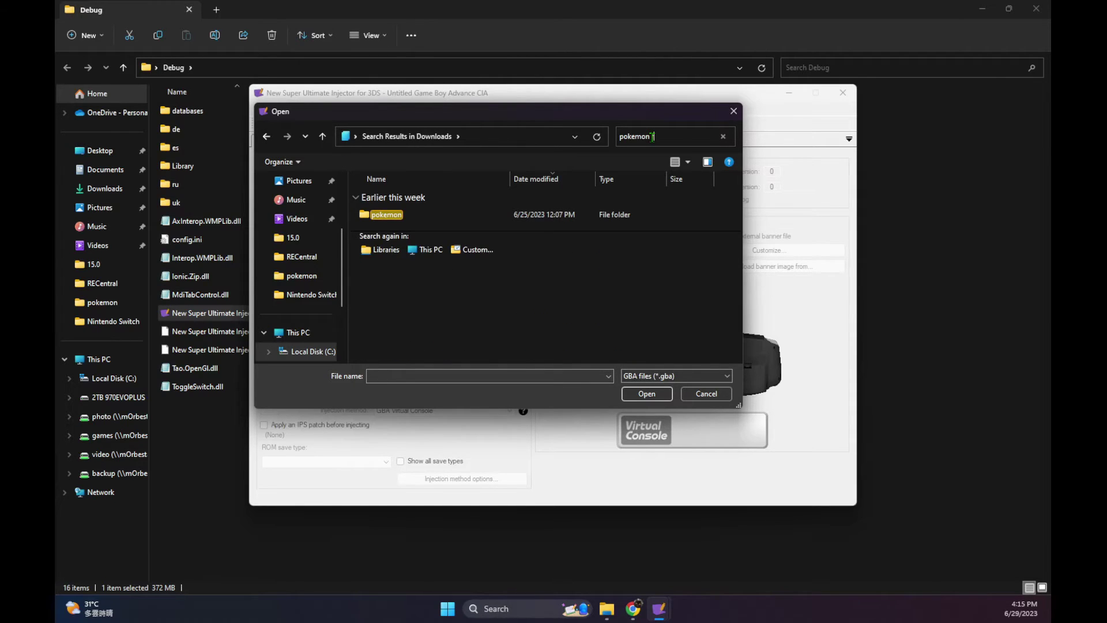
key("BackSpace")
key("BackSpace")
key("BackSpace")
key("BackSpace")
key("BackSpace")
key("BackSpace")
key("BackSpace")
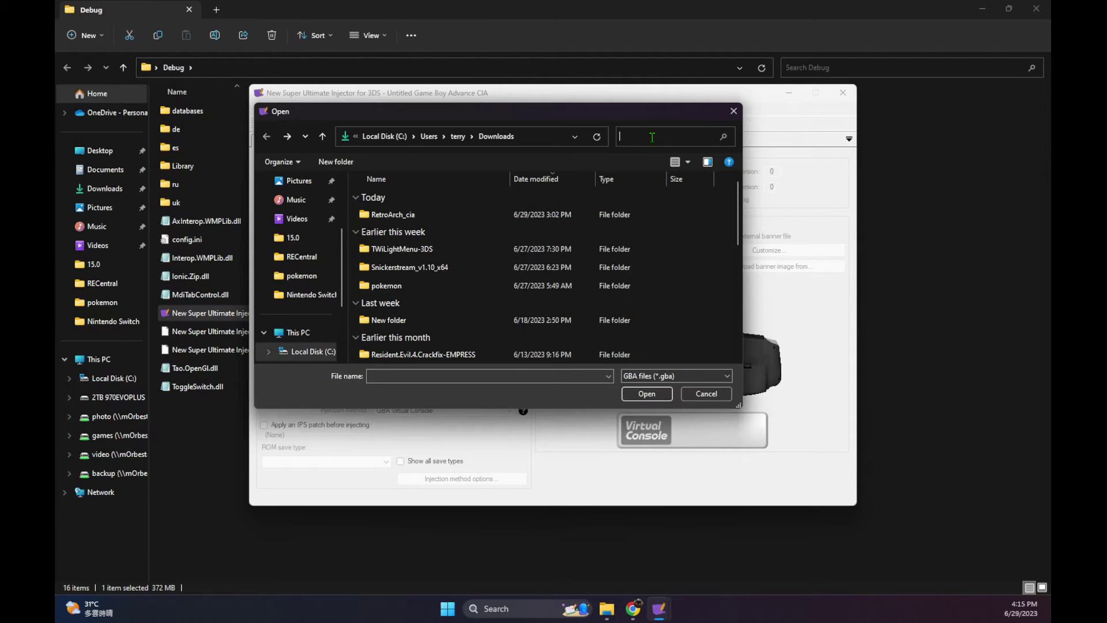
scroll(297, 214, "up", 2)
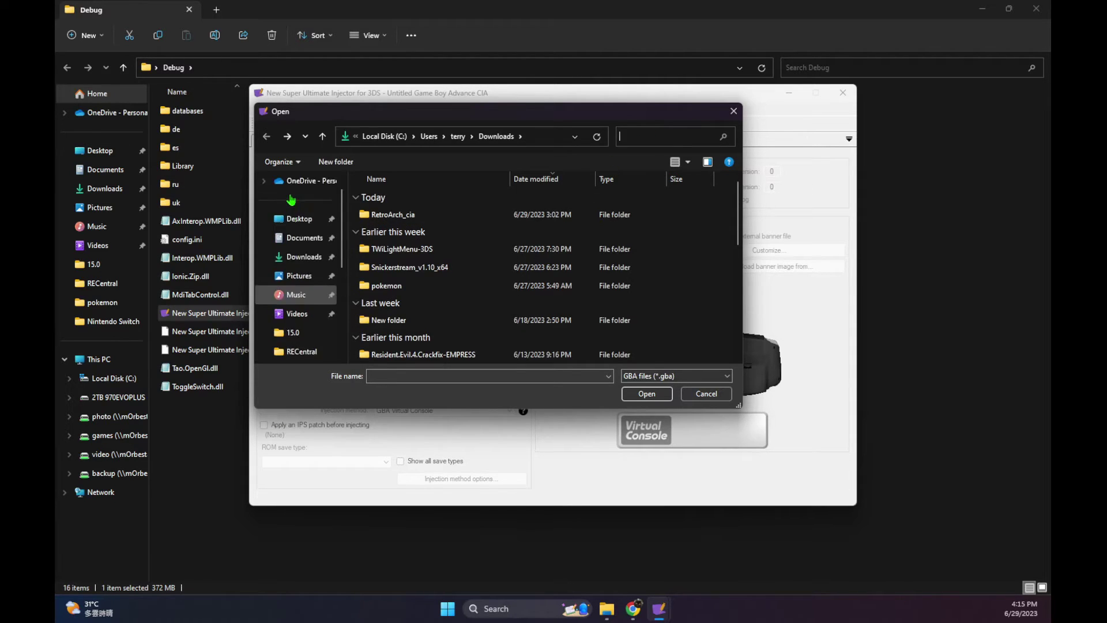
left_click(301, 257)
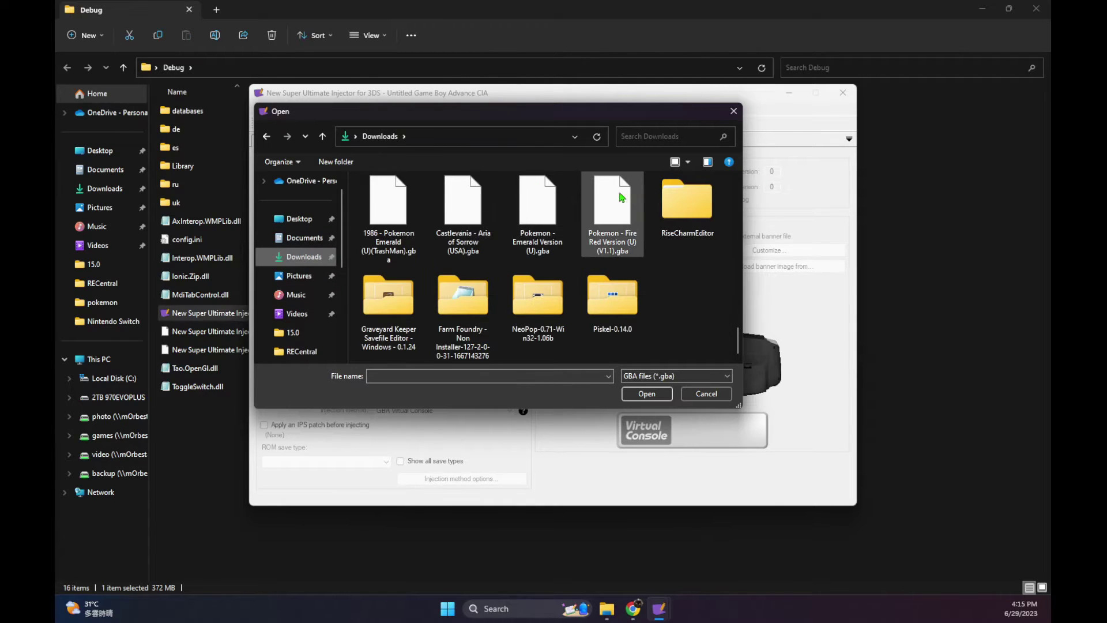
double_click(610, 219)
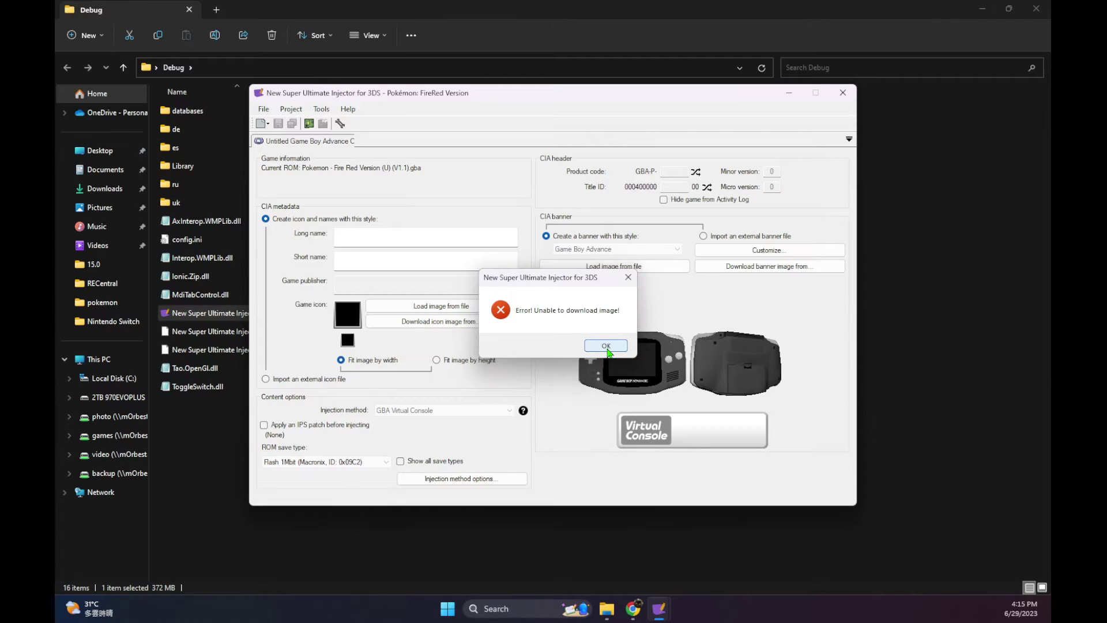
left_click(604, 347)
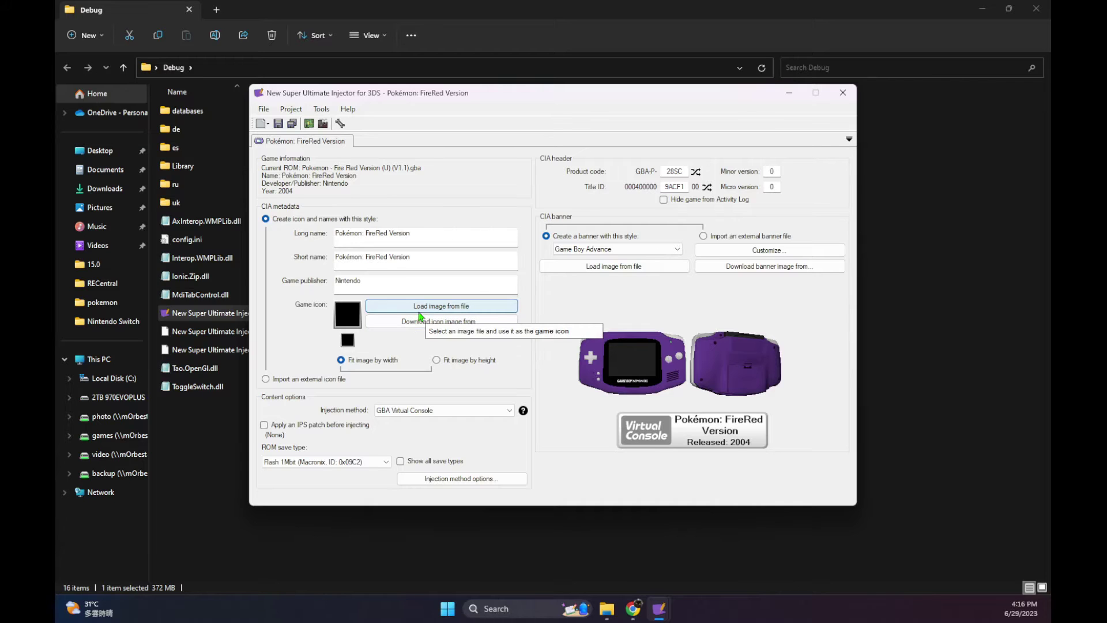
- Switch to Chrome with Alt+Tab and open a new blank tab
key("alt+Tab")
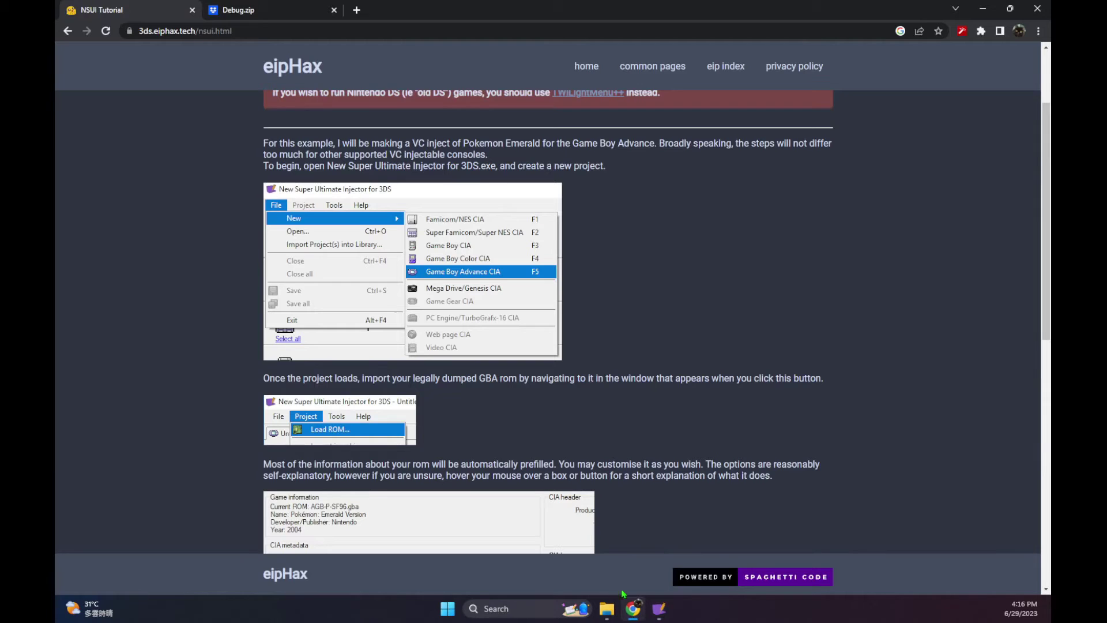
key("ctrl+t")
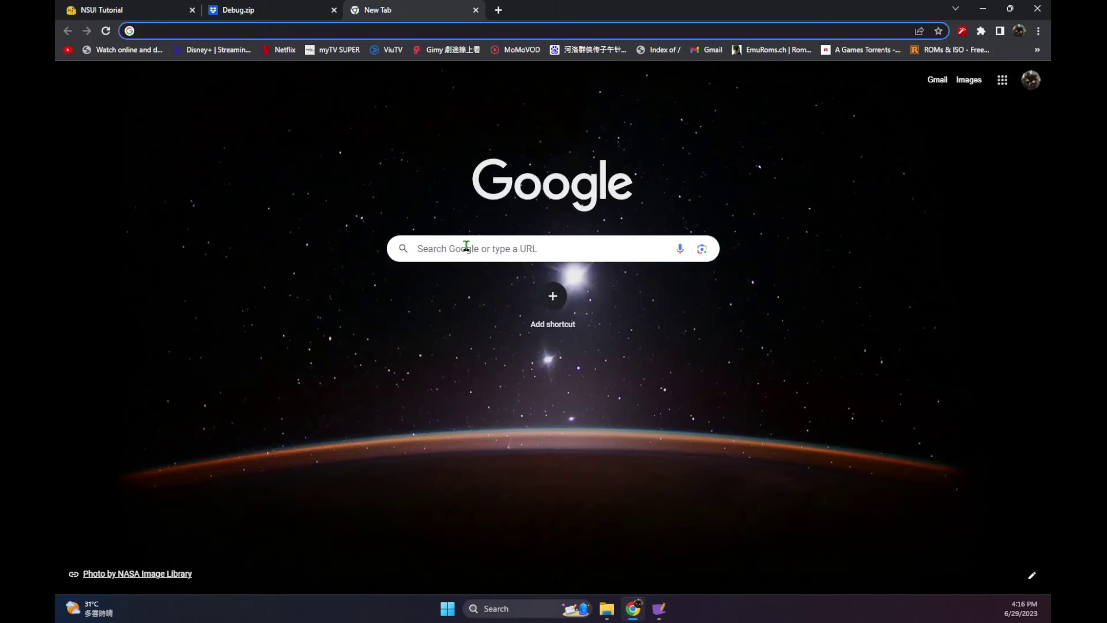
- Search Google for 'pokemon firered' and show the image results
left_click(466, 245)
type("po")
key("BackSpace")
key("BackSpace")
key("BackSpace")
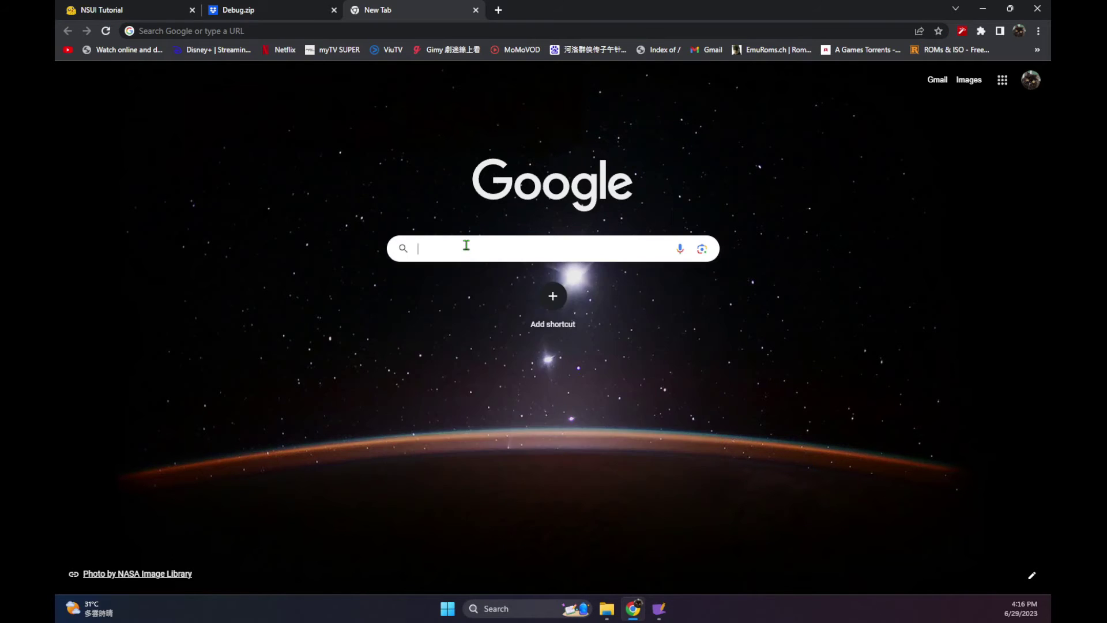
type("po")
key("Down")
key("Return")
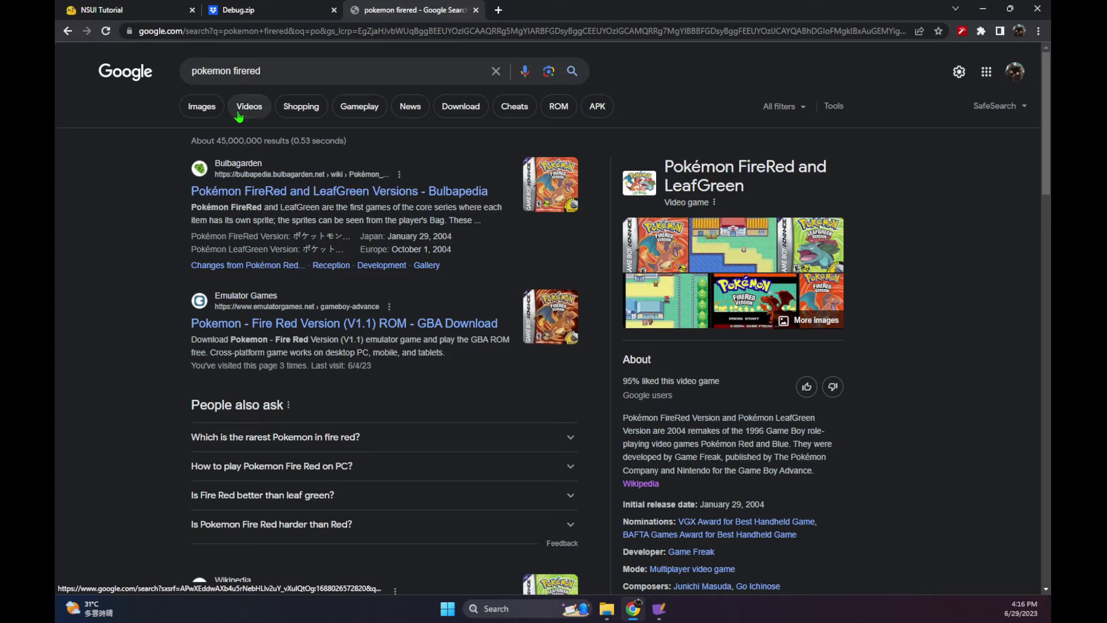
left_click(209, 115)
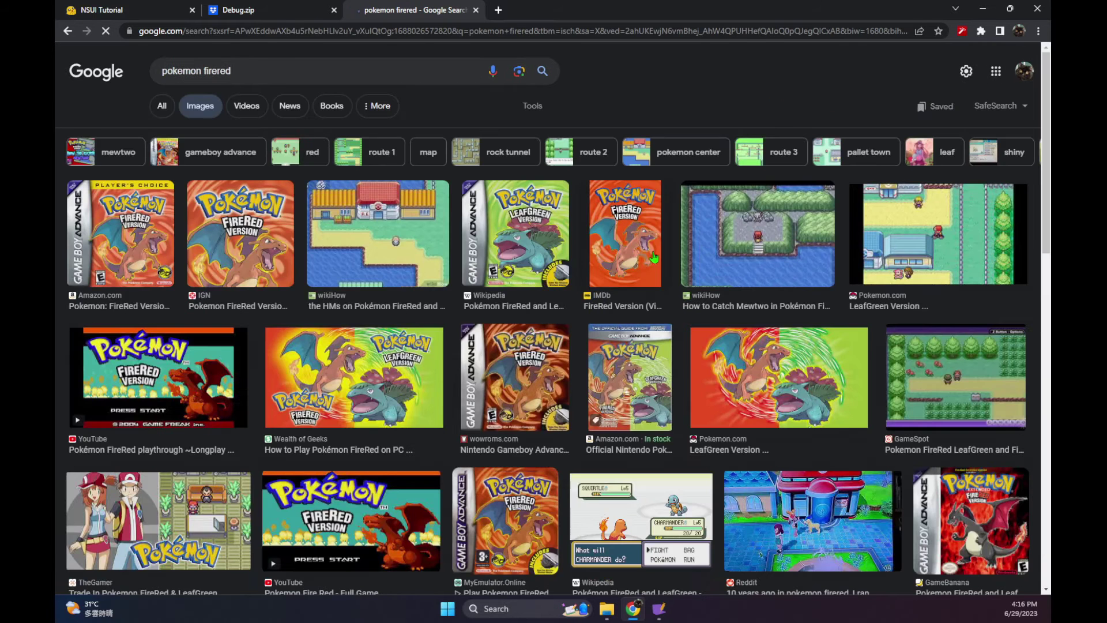
scroll(484, 259, "down", 1)
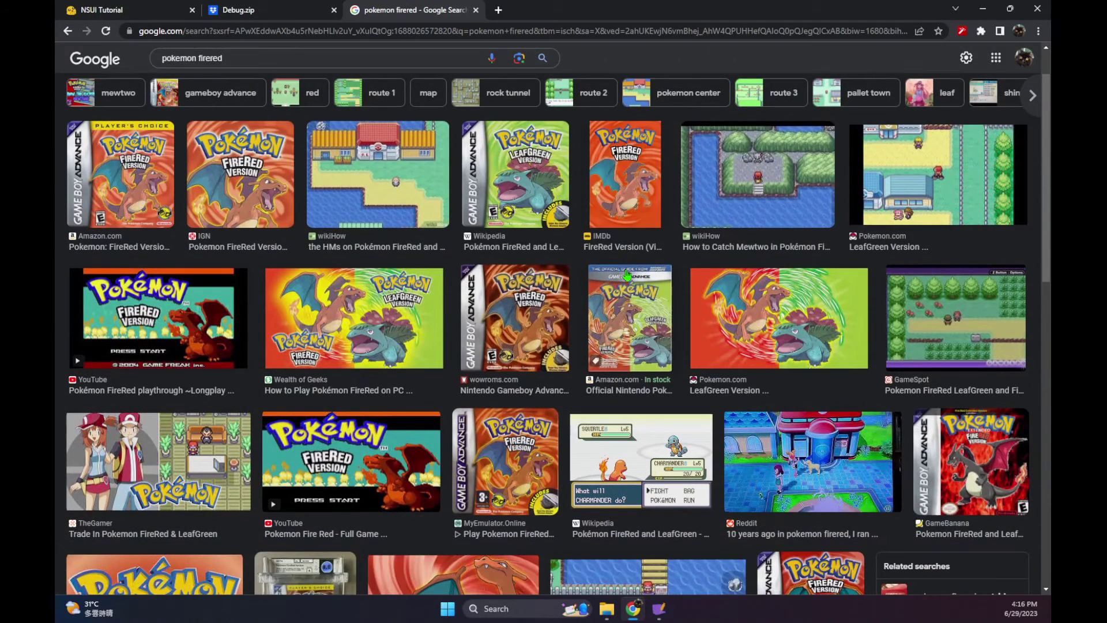
- Save the FireRed box art image to the Desktop as pokemon_fired_boxart, keeping the JPEG type
right_click(514, 321)
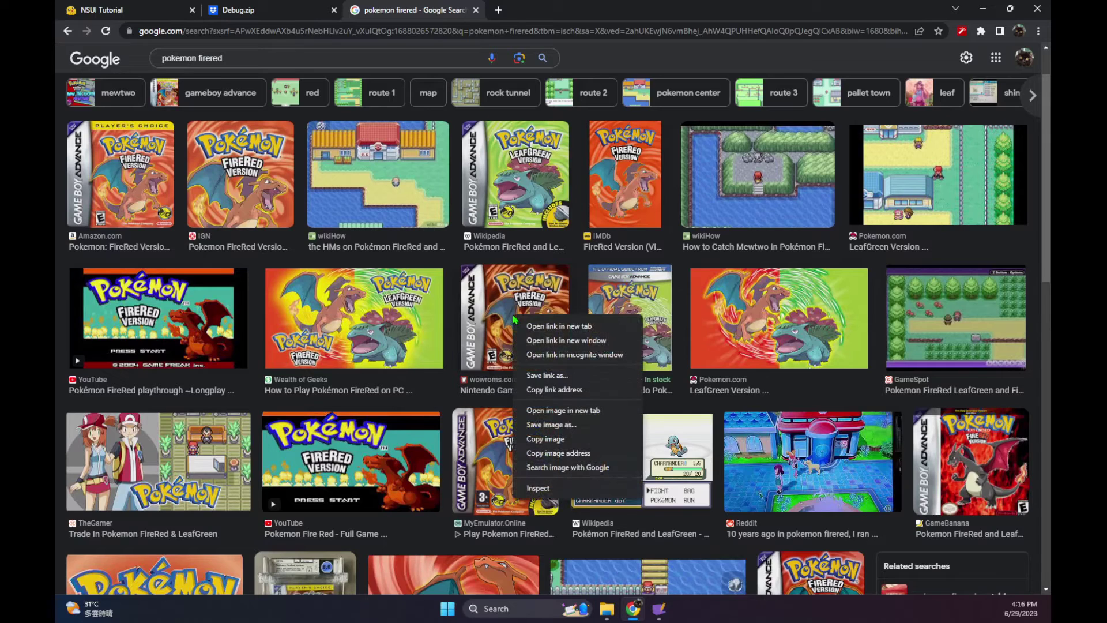
left_click(556, 427)
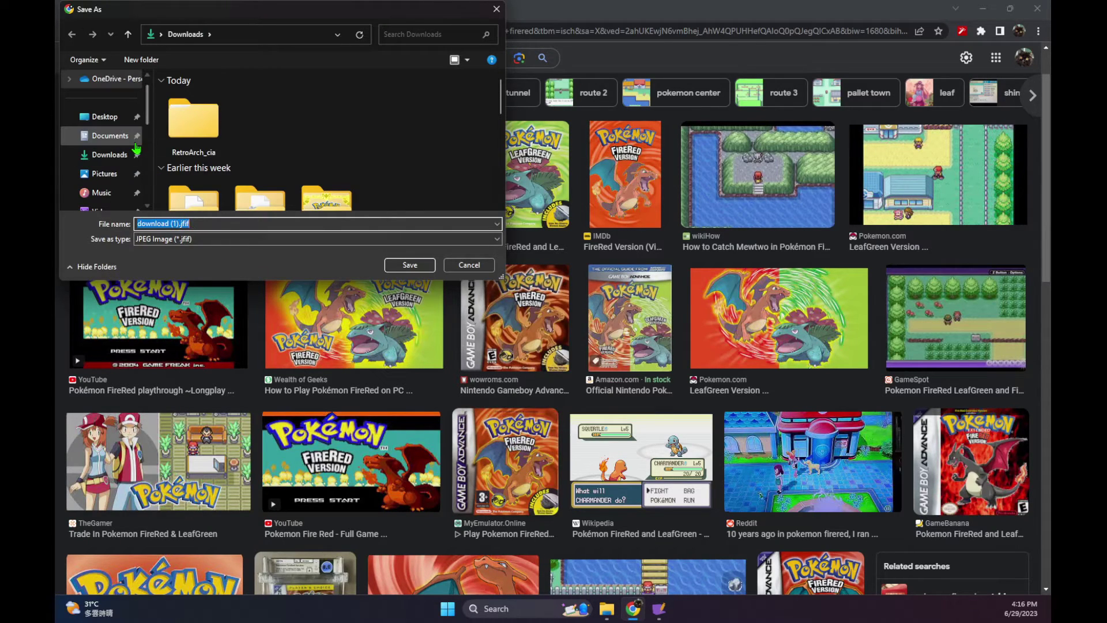
left_click(104, 116)
type("pokemon_firered_boxart")
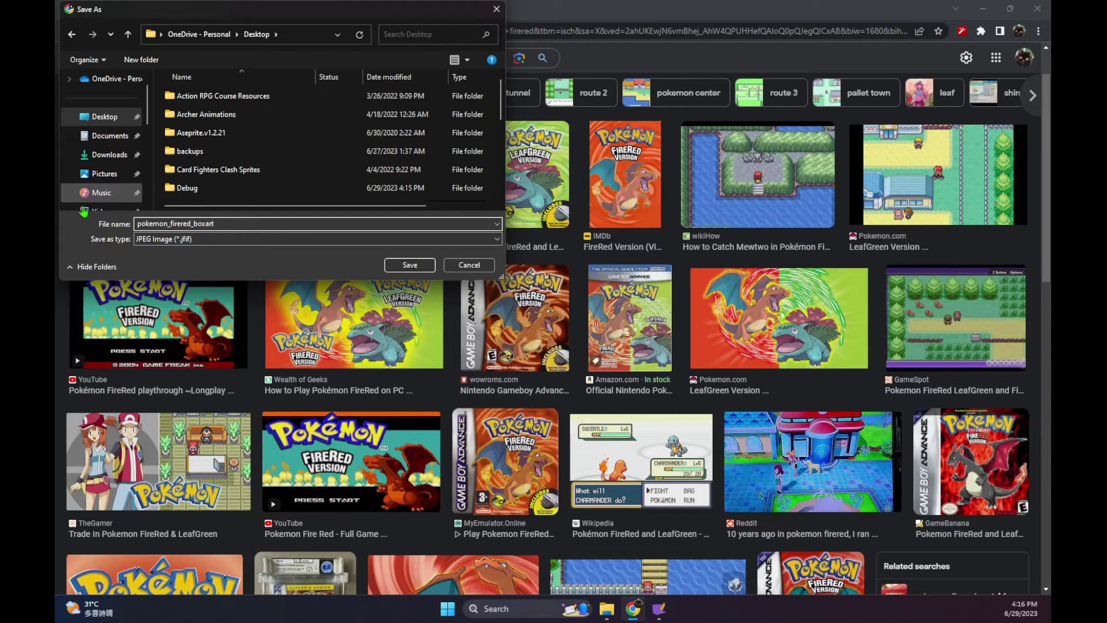
left_click(297, 240)
left_click(305, 243)
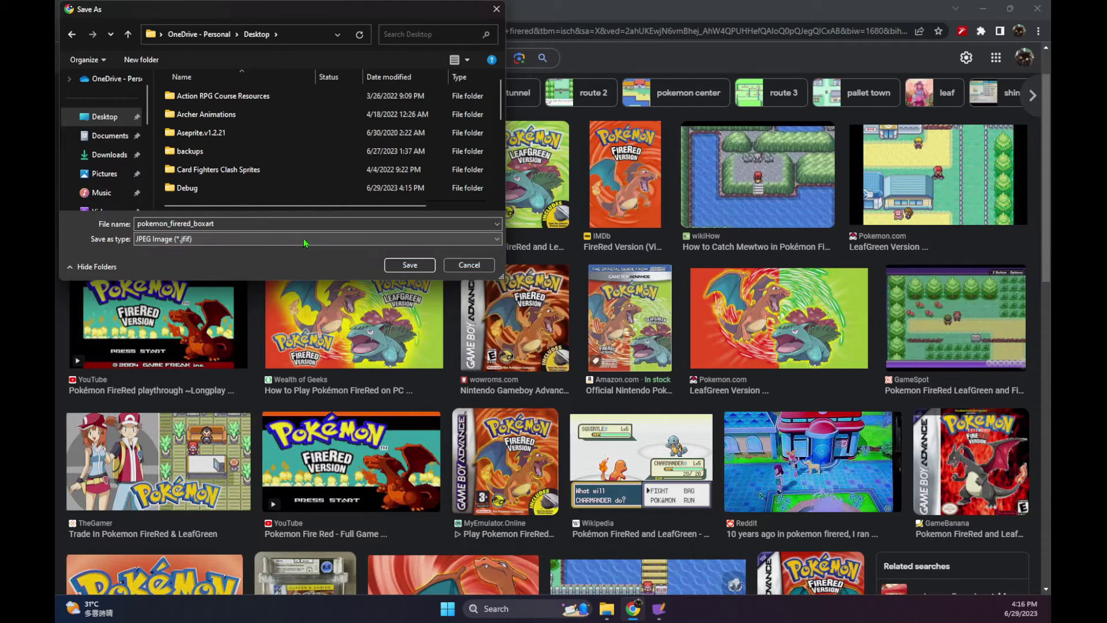
left_click(410, 265)
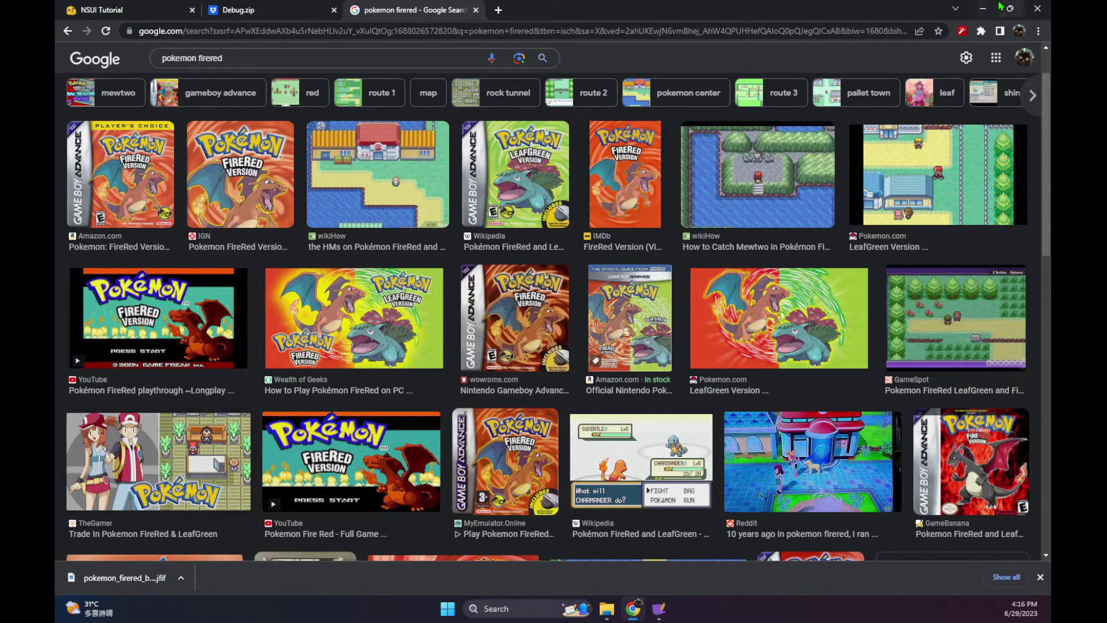
left_click(989, 8)
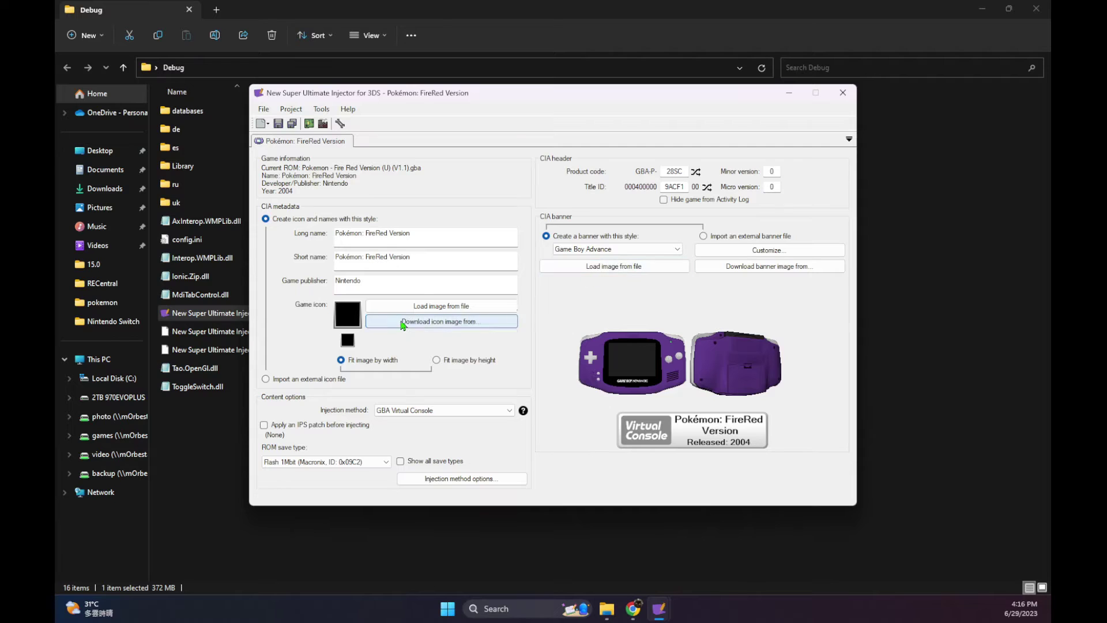
- Load pokemon_fired_boxart.jfif from the Desktop as the game icon, showing All files (*)
left_click(413, 307)
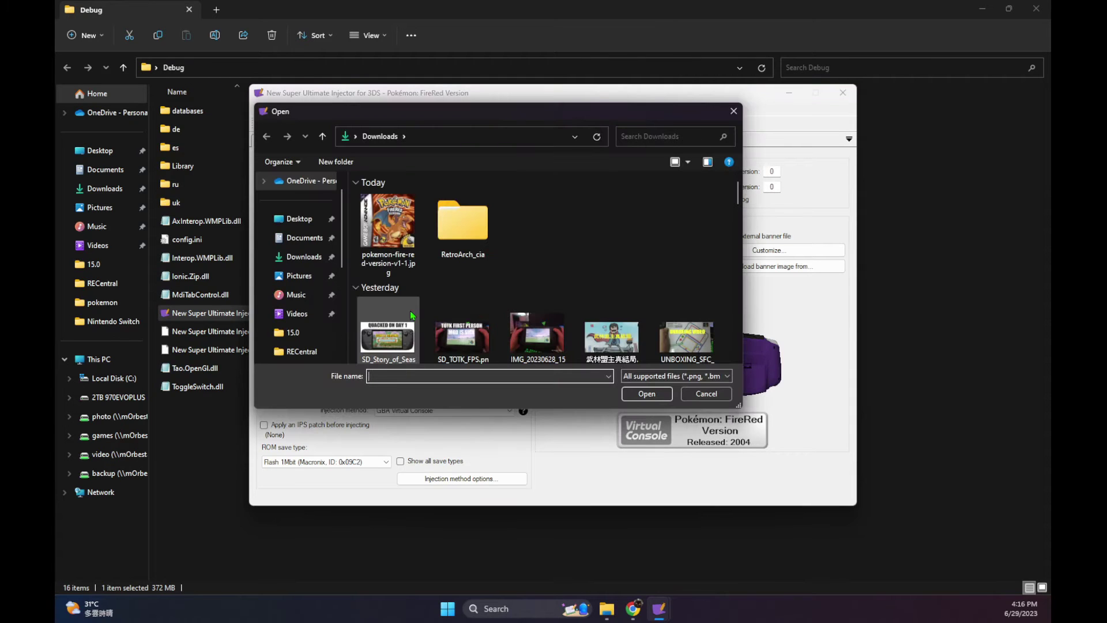
left_click(291, 219)
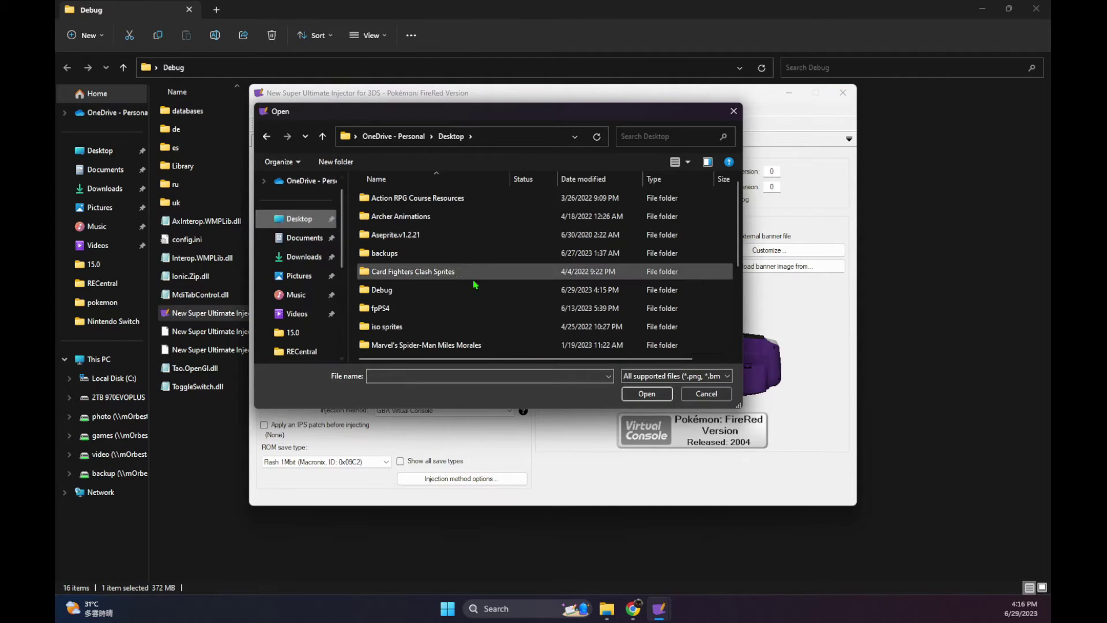
scroll(457, 283, "down", 3)
scroll(422, 323, "up", 3)
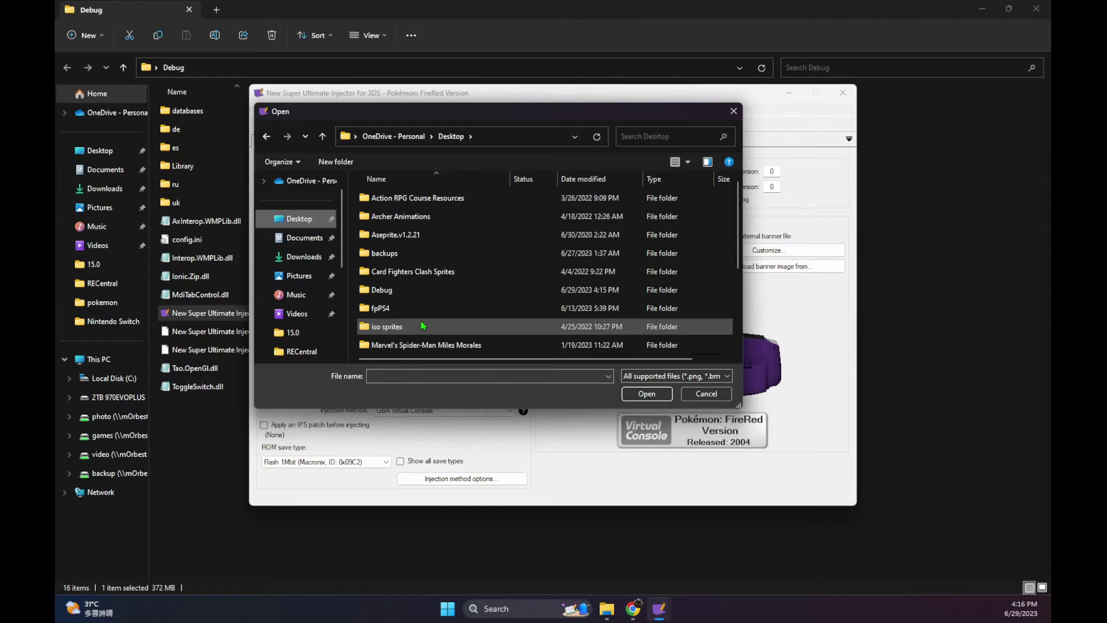
scroll(423, 326, "down", 3)
left_click(638, 375)
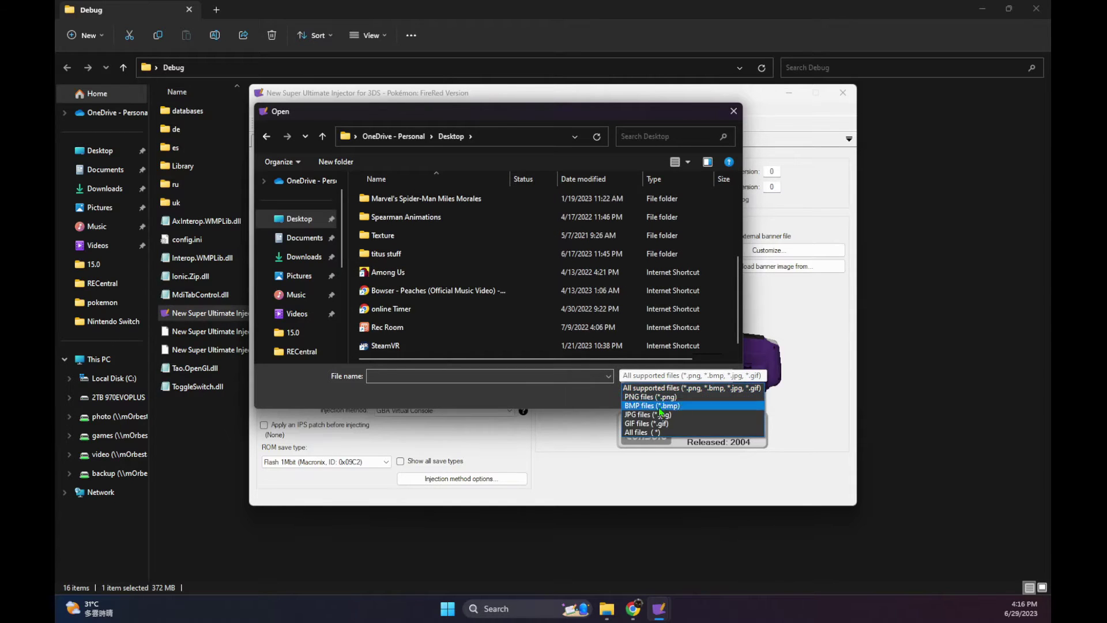
left_click(640, 432)
scroll(418, 292, "down", 5)
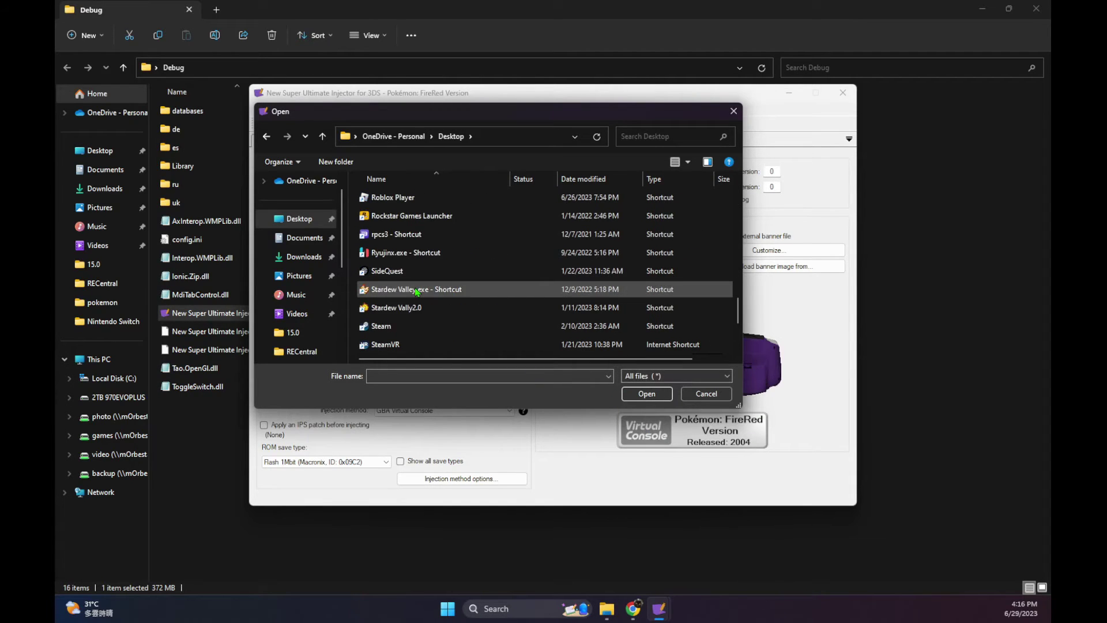
scroll(418, 291, "down", 3)
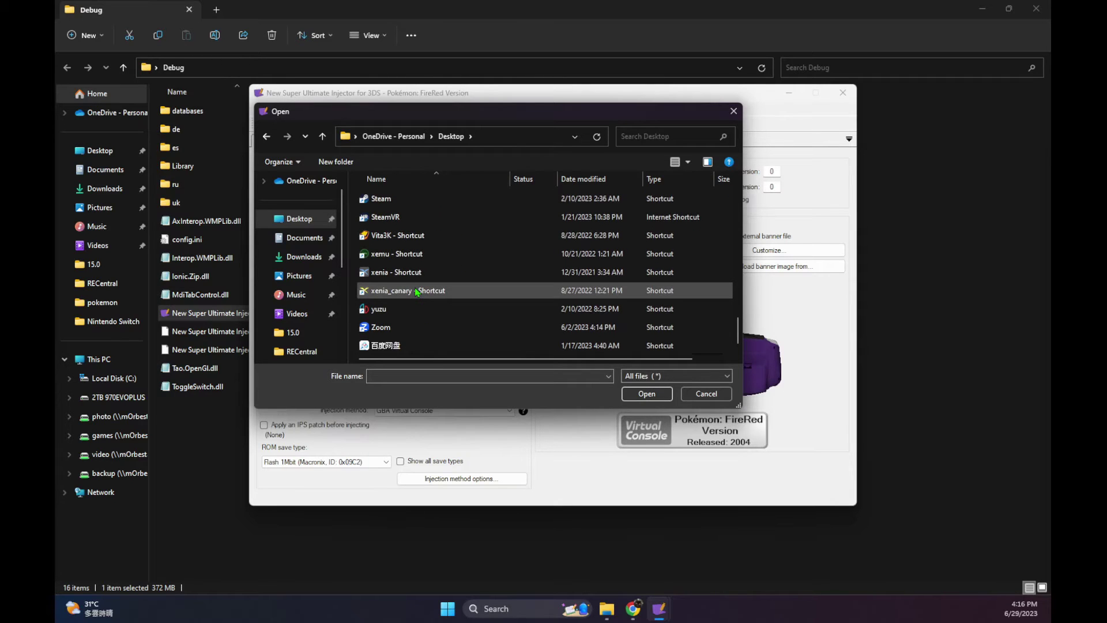
scroll(417, 292, "up", 5)
double_click(411, 272)
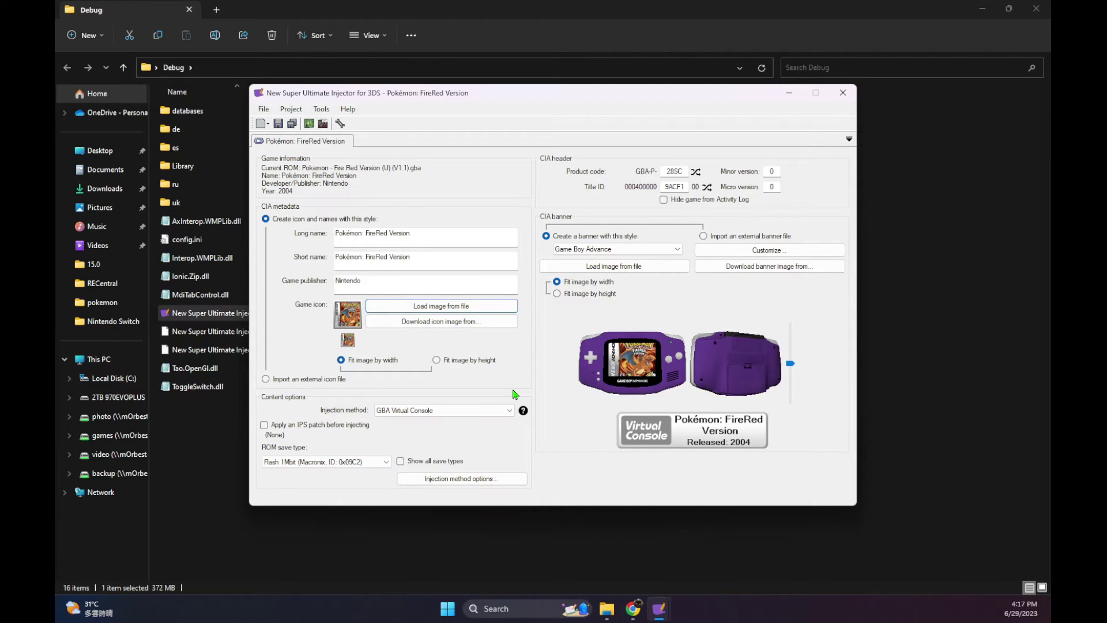
- Toggle the banner box art between fit by height and fit by width, ending on Fit image by width
left_click(600, 295)
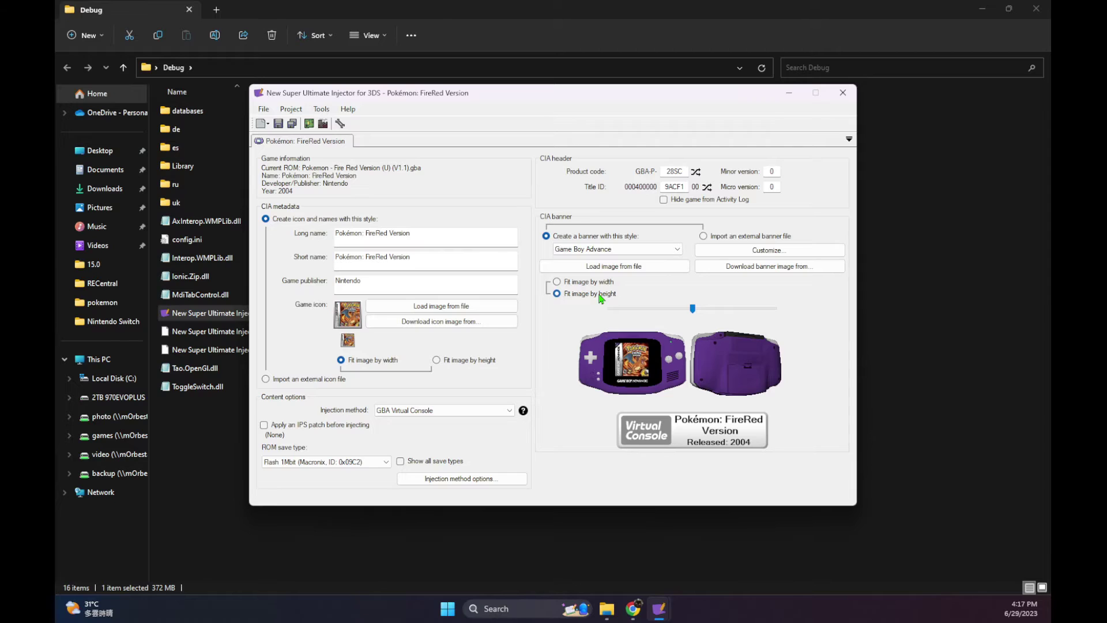
left_click(597, 282)
left_click(598, 294)
left_click(604, 283)
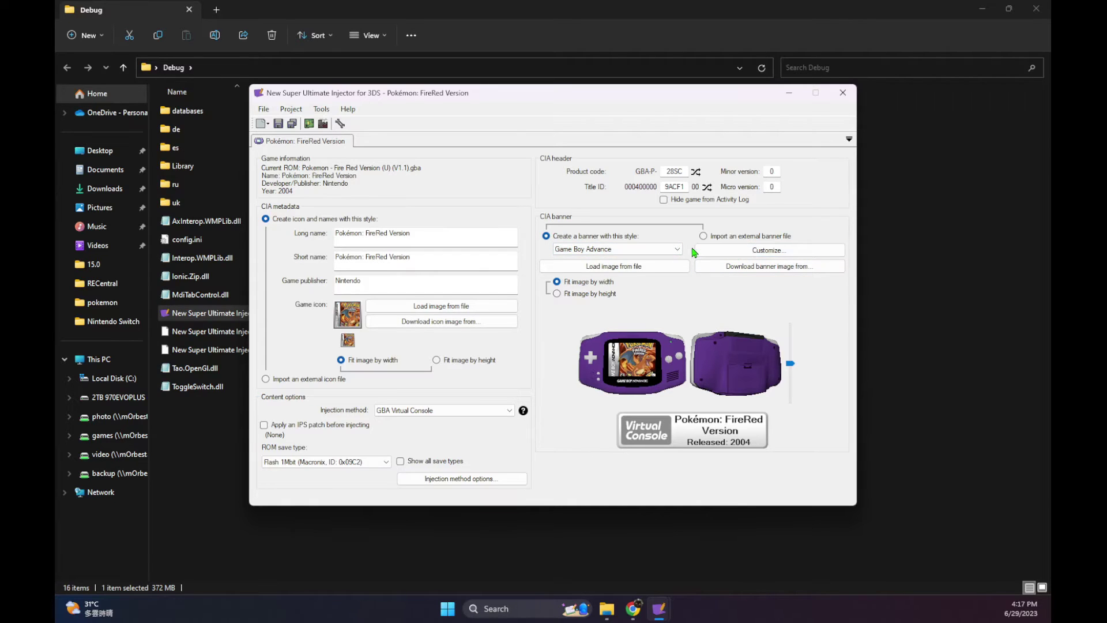
- Switch the banner style to Flat 256x128 Image with the box art fitted by height
left_click(623, 251)
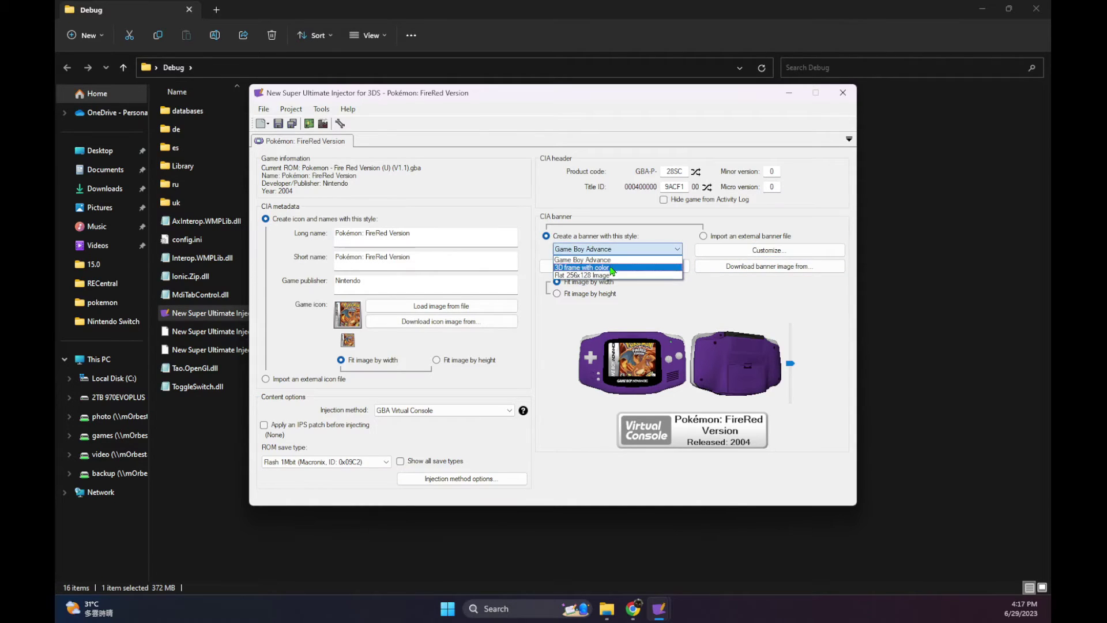
left_click(612, 267)
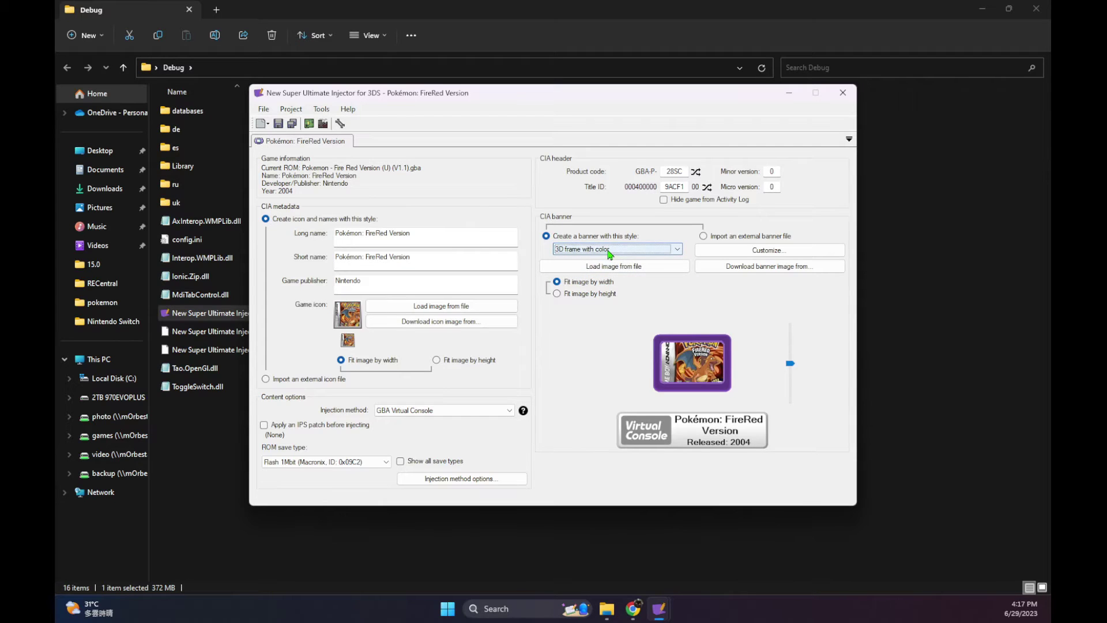
left_click(611, 294)
left_click(614, 249)
left_click(603, 282)
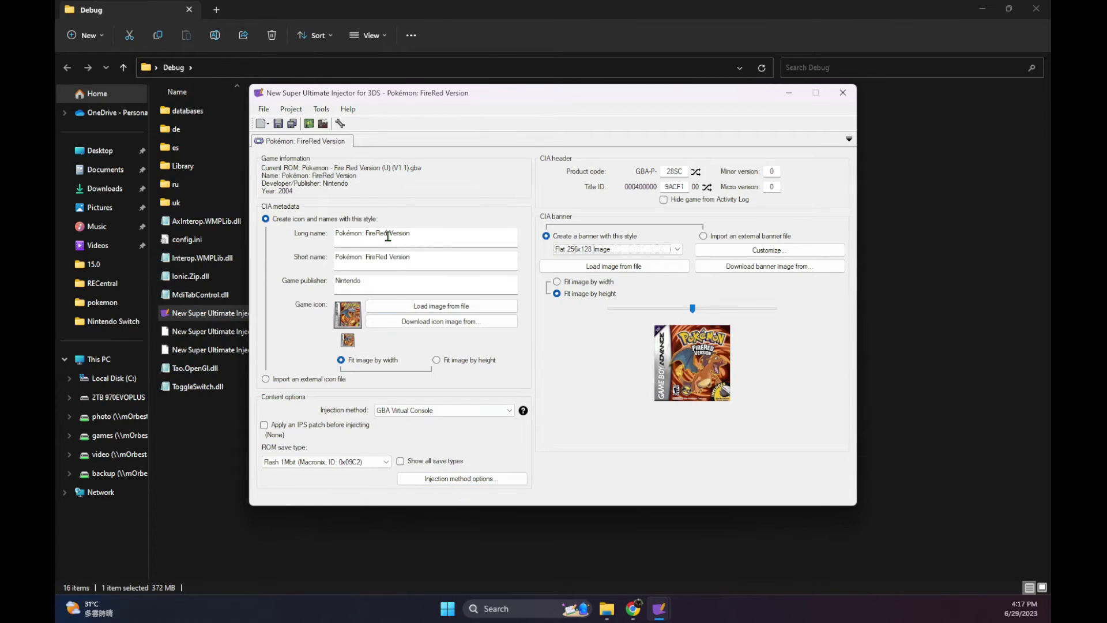
- Export the project as Pokémon FireRed Version.cia and acknowledge the 'CIA exported.' message
left_click(291, 110)
left_click(315, 198)
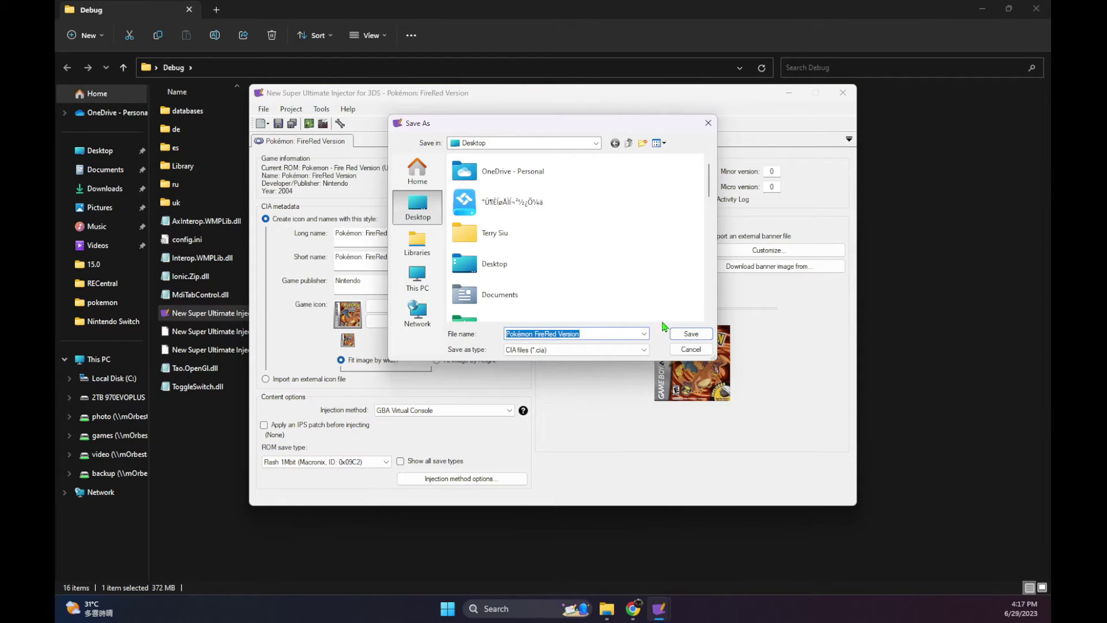
left_click(691, 336)
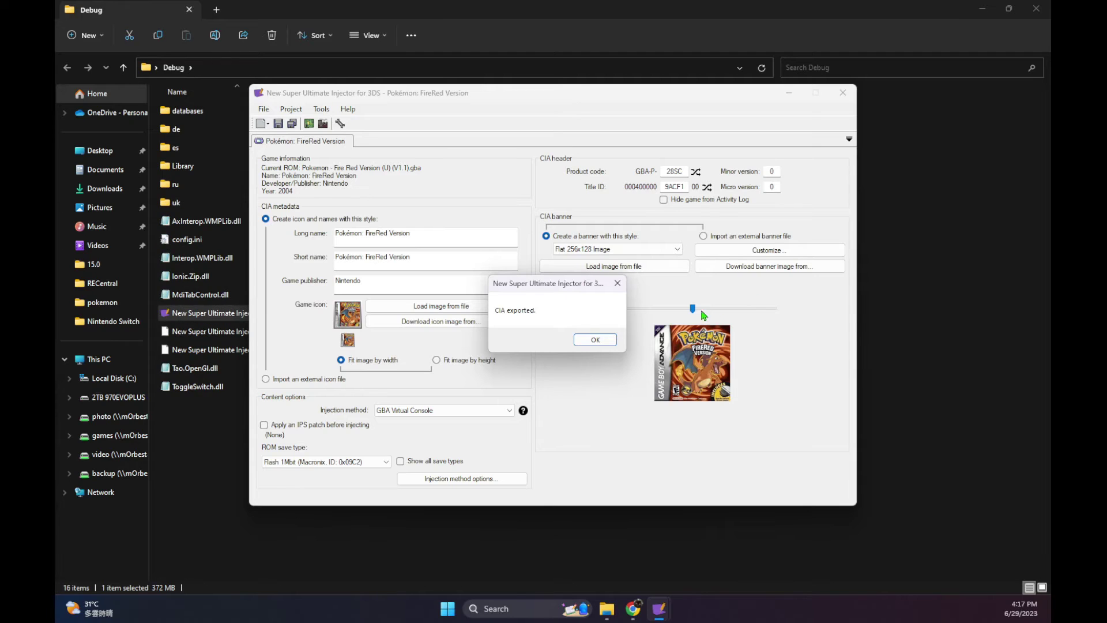
left_click(598, 341)
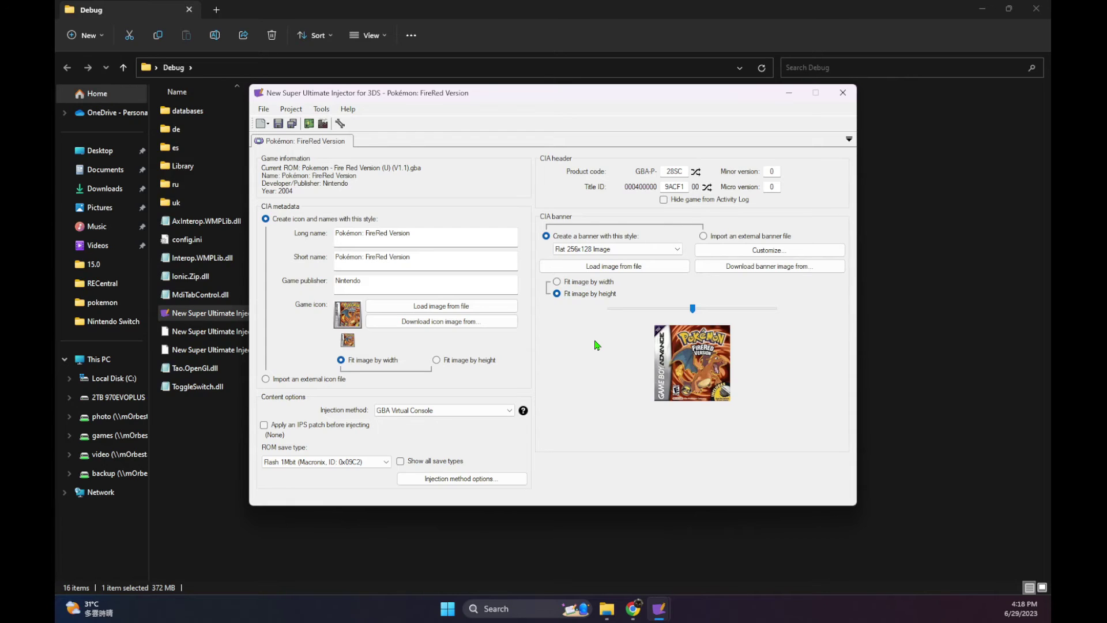
- Open the cias folder on USB Drive (F:) in the Debug Explorer window, then minimize it
key("Tab")
left_click(608, 614)
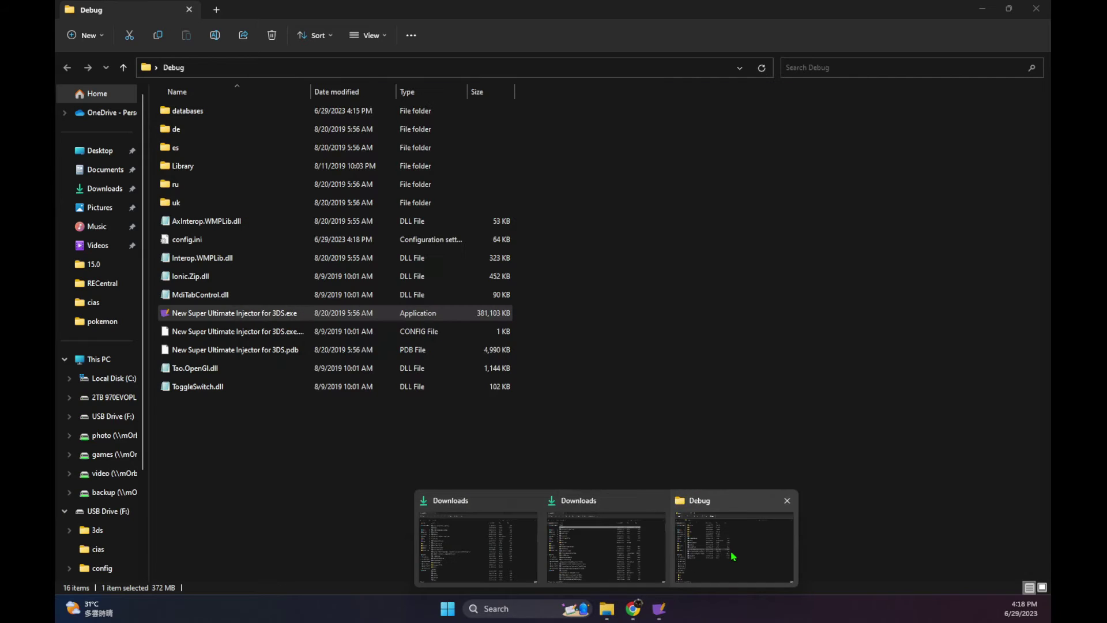
left_click(732, 554)
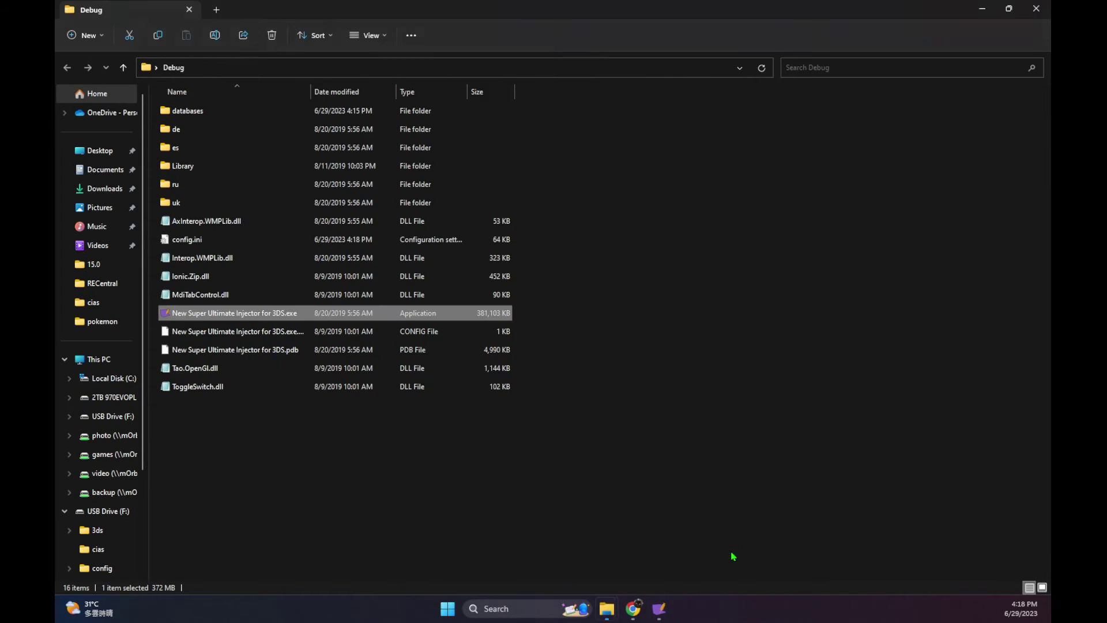
left_click(101, 417)
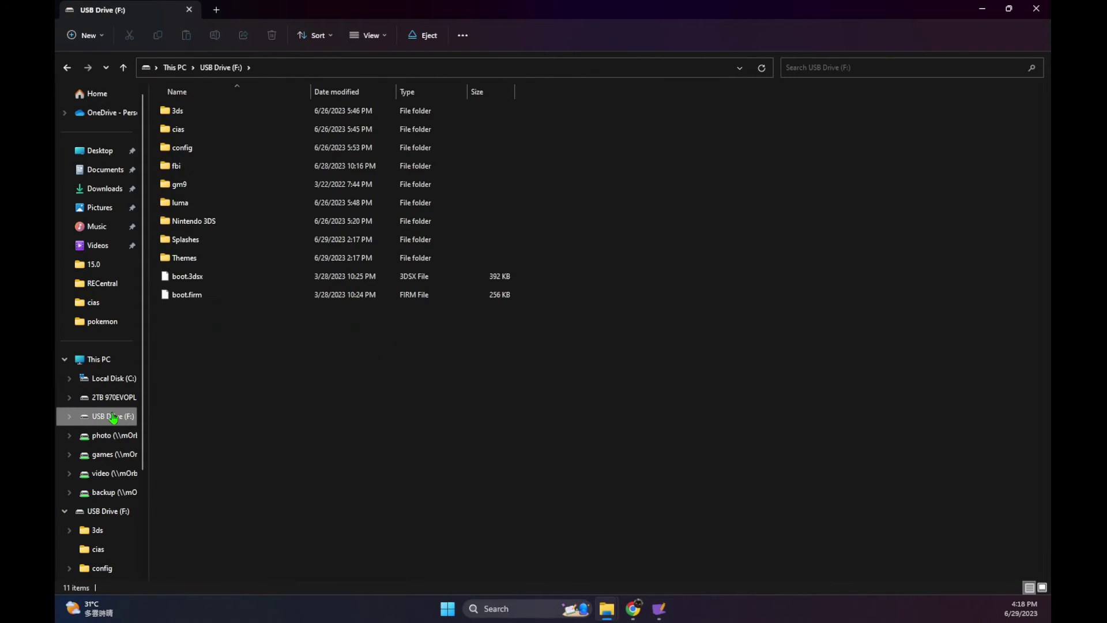
double_click(212, 133)
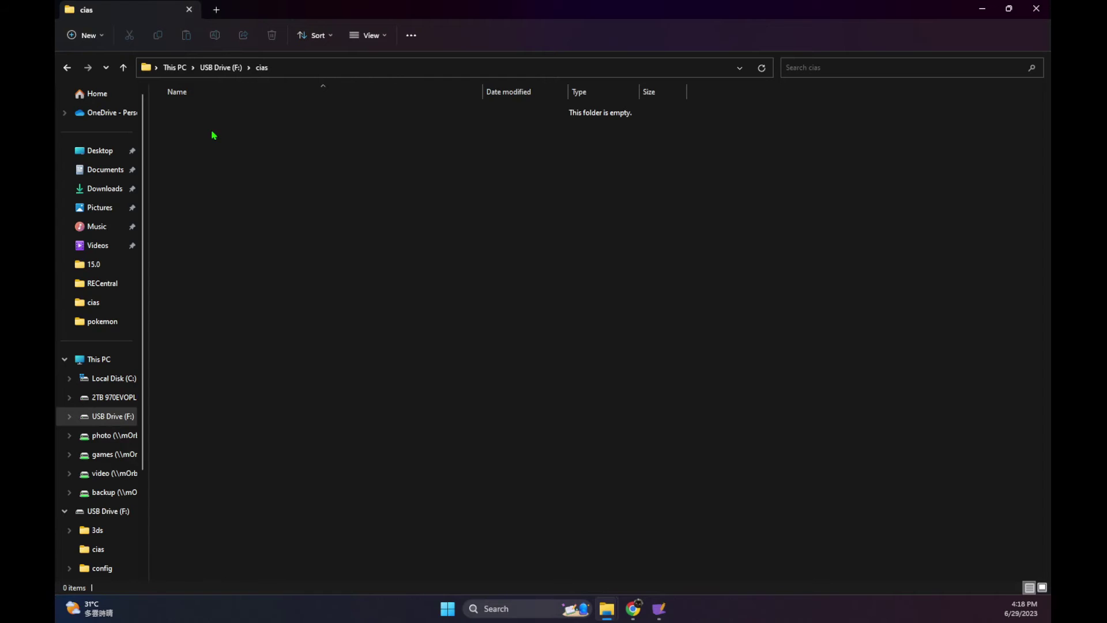
right_click(116, 151)
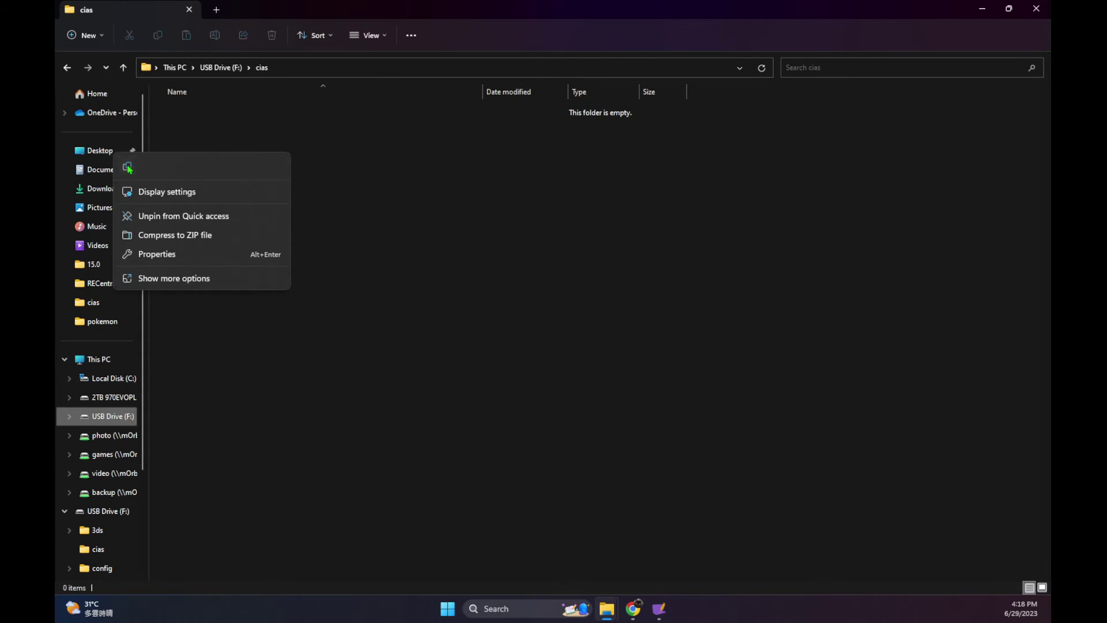
left_click(358, 420)
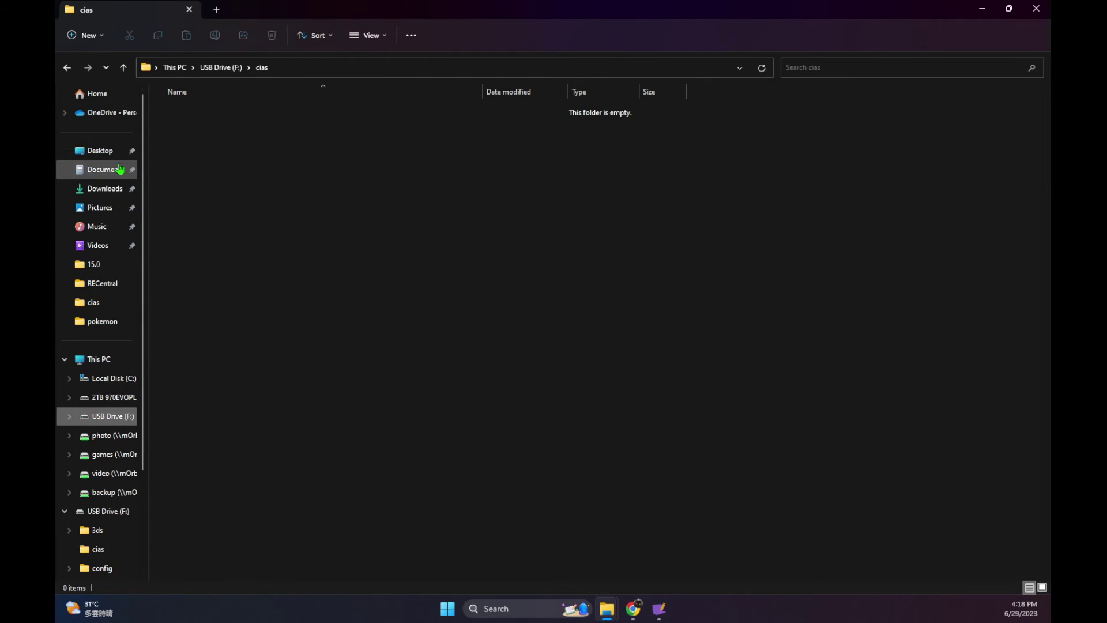
left_click(989, 7)
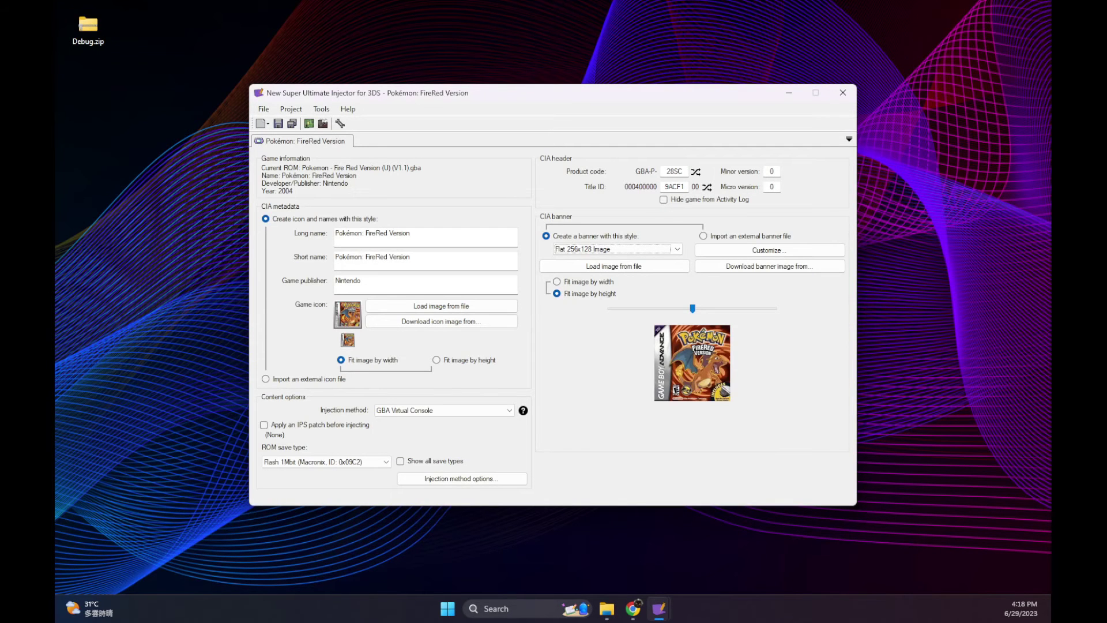
- Copy Pokémon FireRed Version.cia into the USB cias folder and eject USB Drive (F:)
left_click(139, 58)
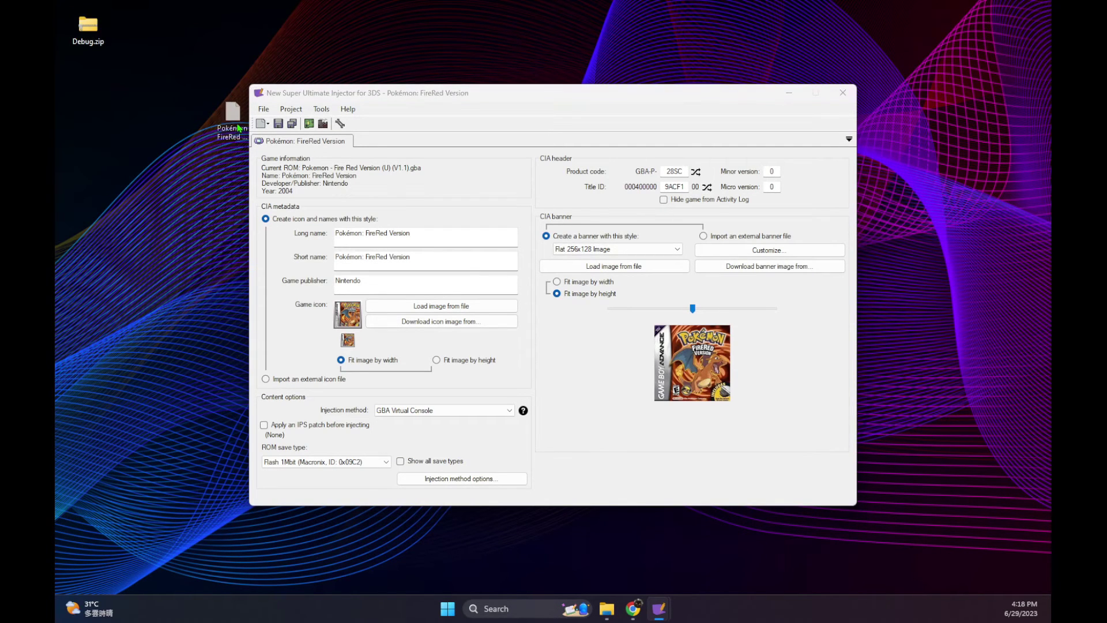
left_click_drag(197, 167, 440, 222)
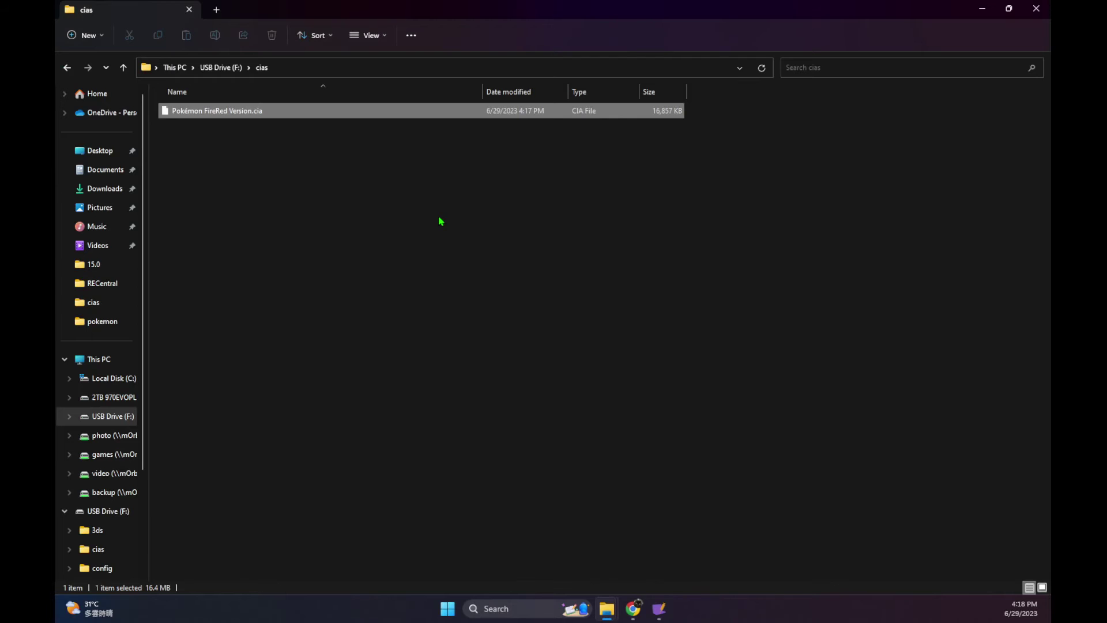
right_click(121, 417)
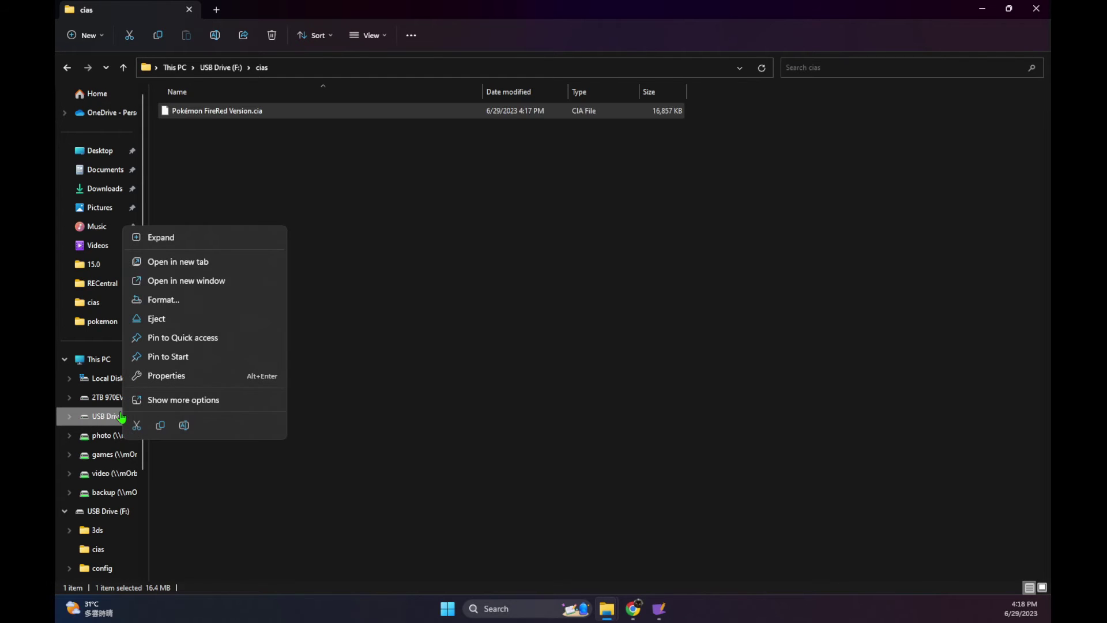
left_click(175, 319)
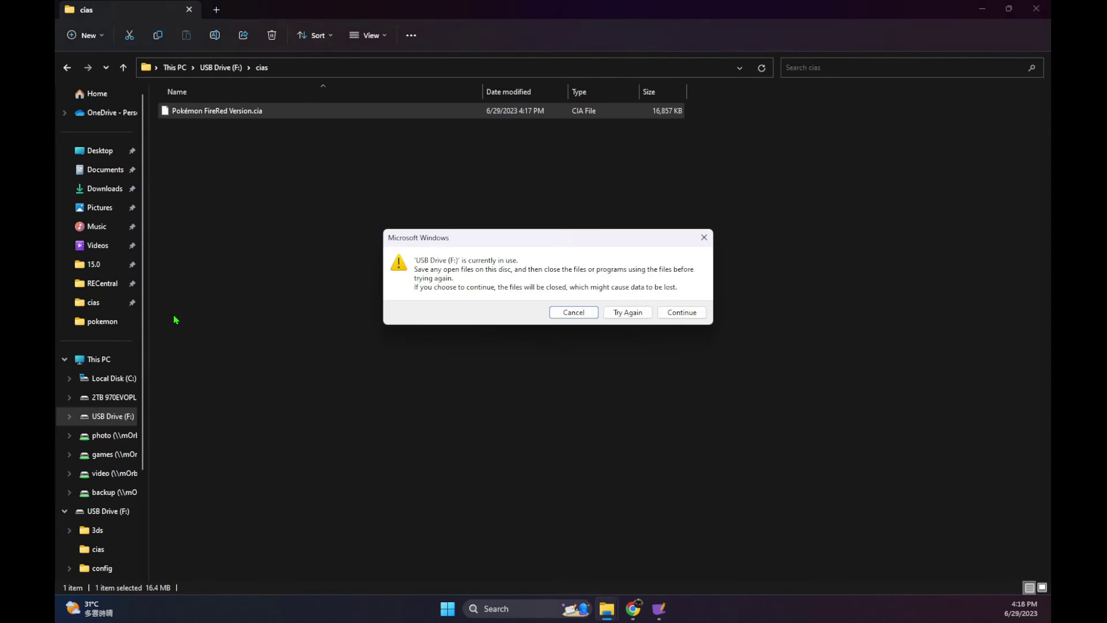
left_click(617, 316)
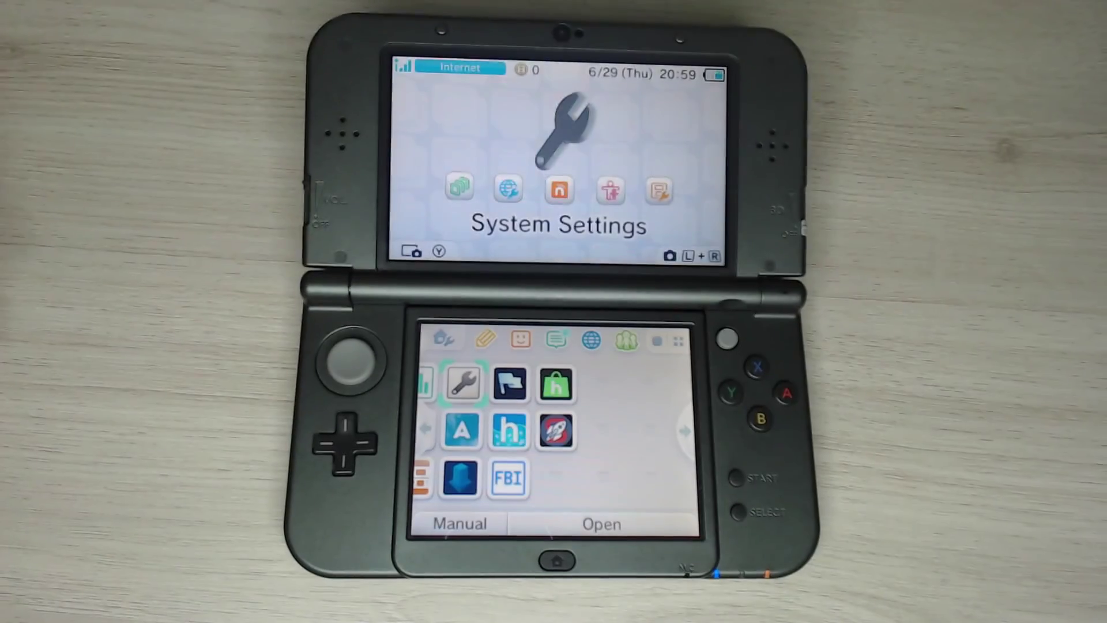
- Launch FBI from the HOME Menu and browse the SD card's file list
left_click(508, 478)
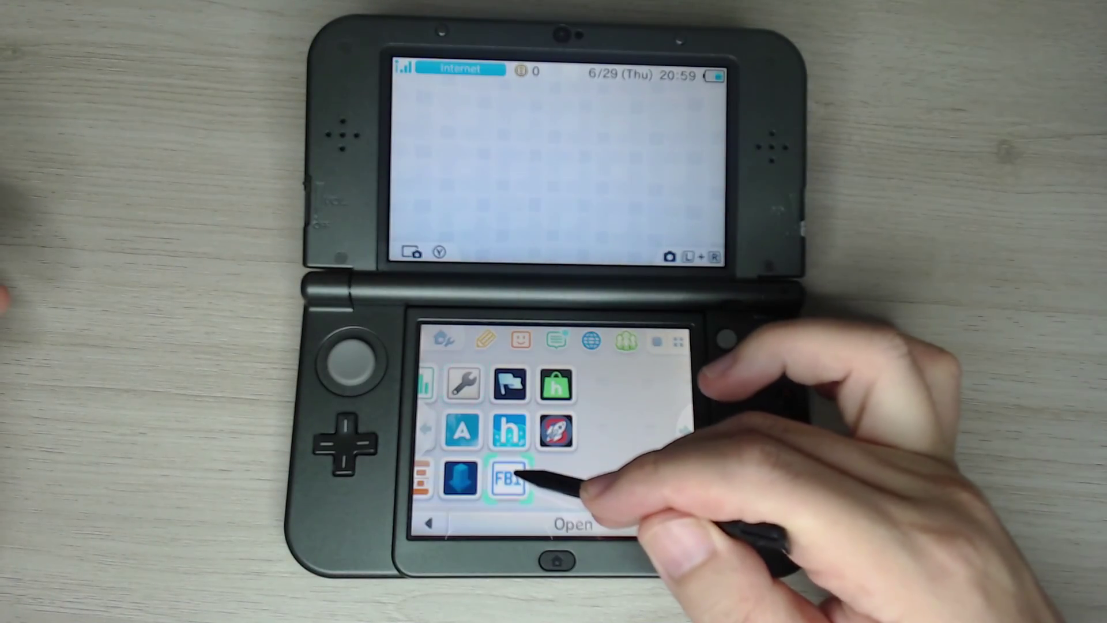
left_click(510, 478)
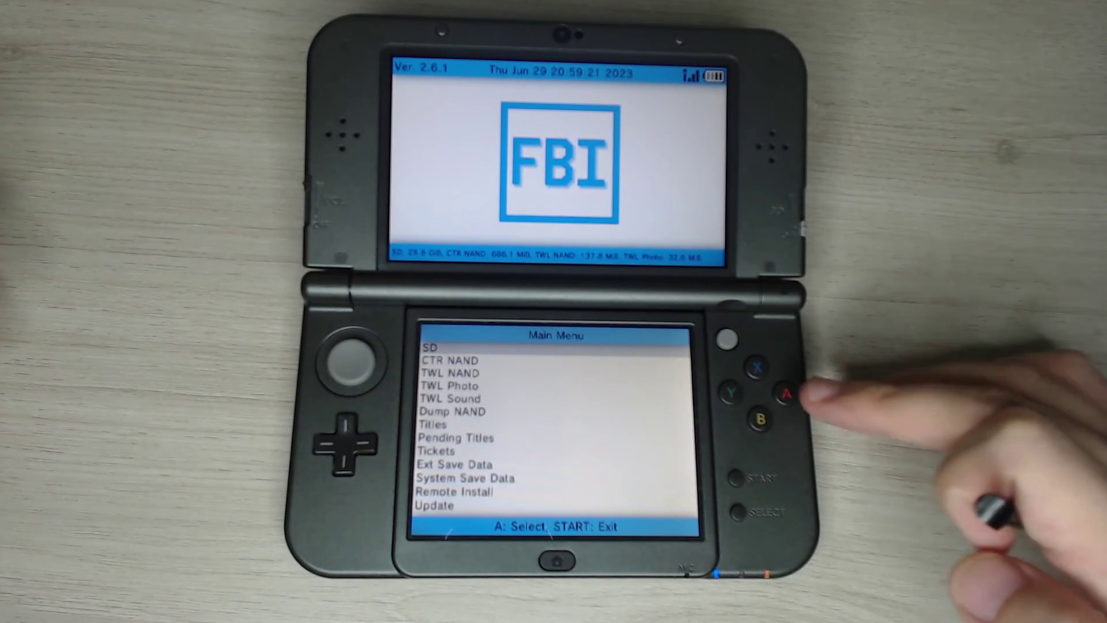
left_click(786, 394)
key("Down")
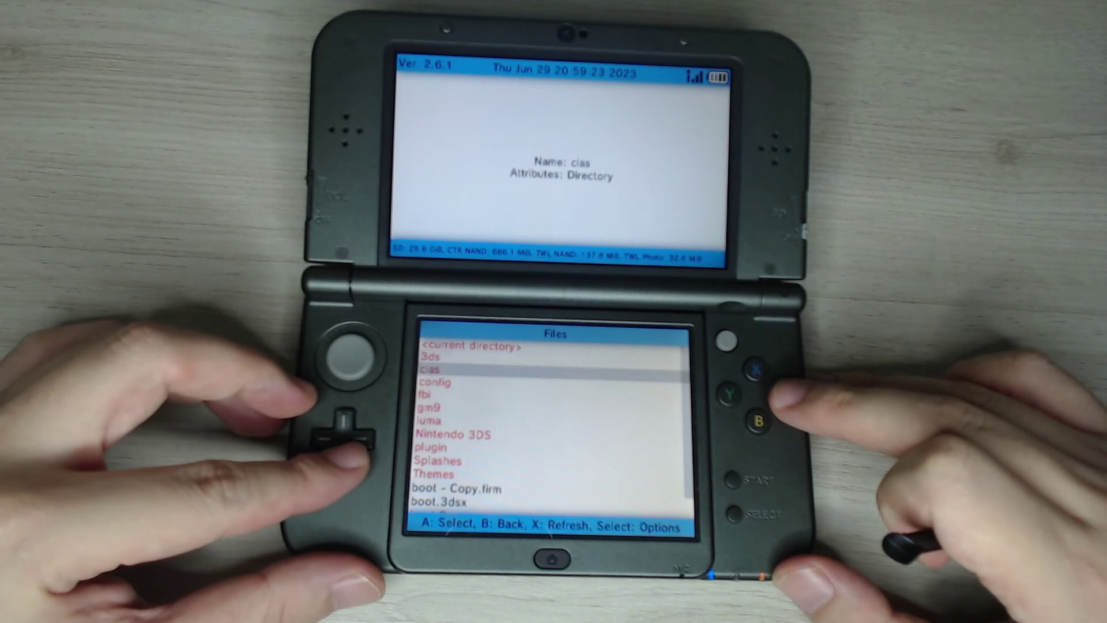
- Run 'Install and delete all CIAs' in the cias folder to install Pokémon FireRed Version.cia
key("Down")
key("Return")
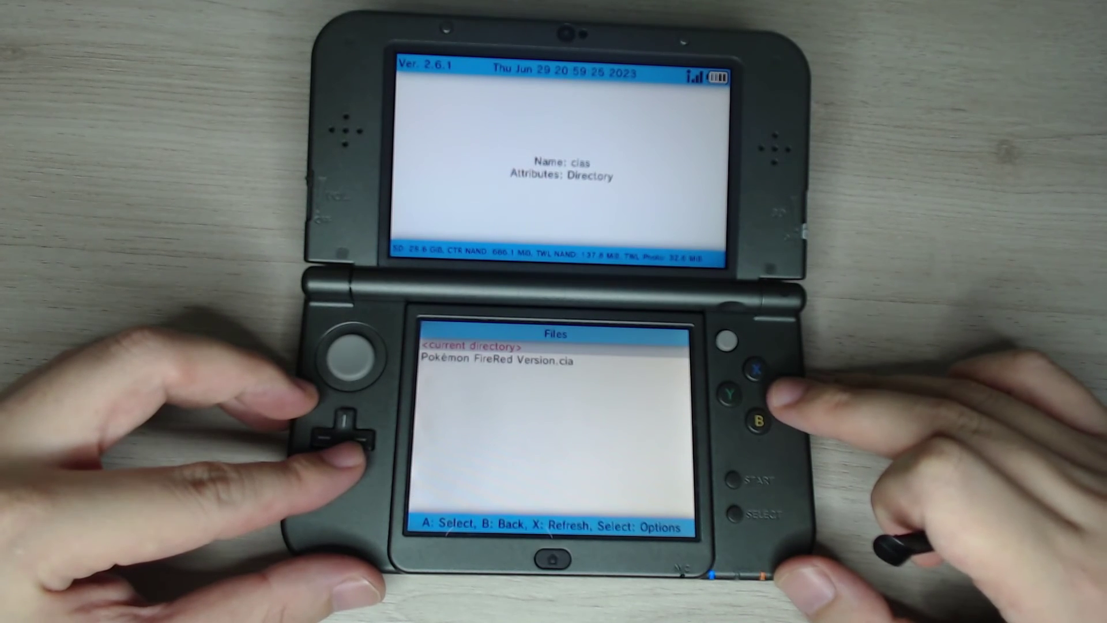
key("Down")
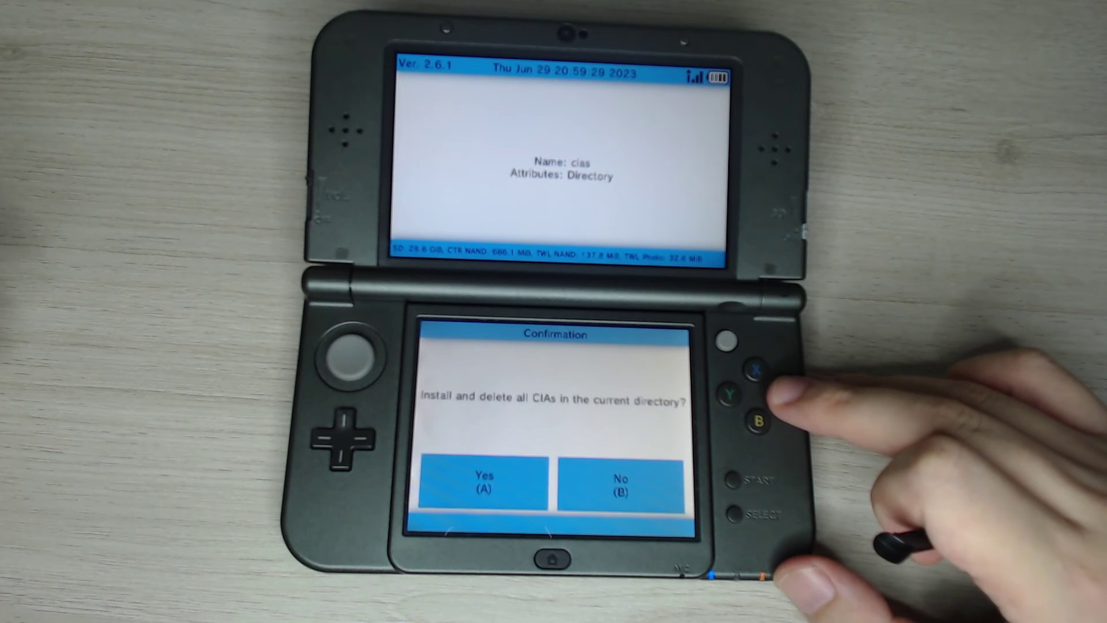
key("Return")
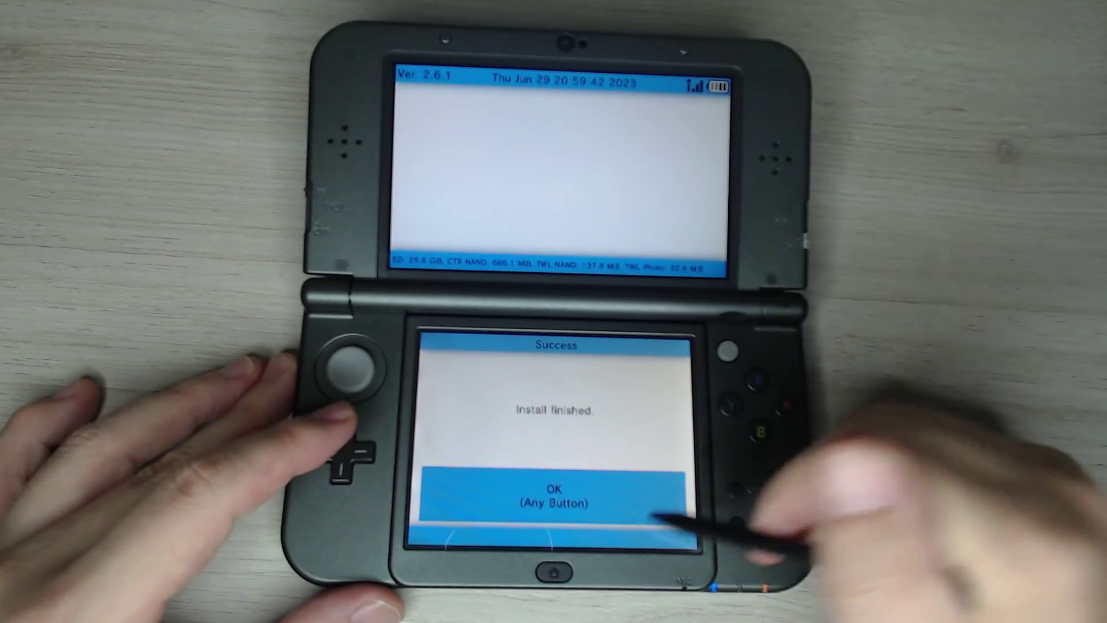
left_click(655, 516)
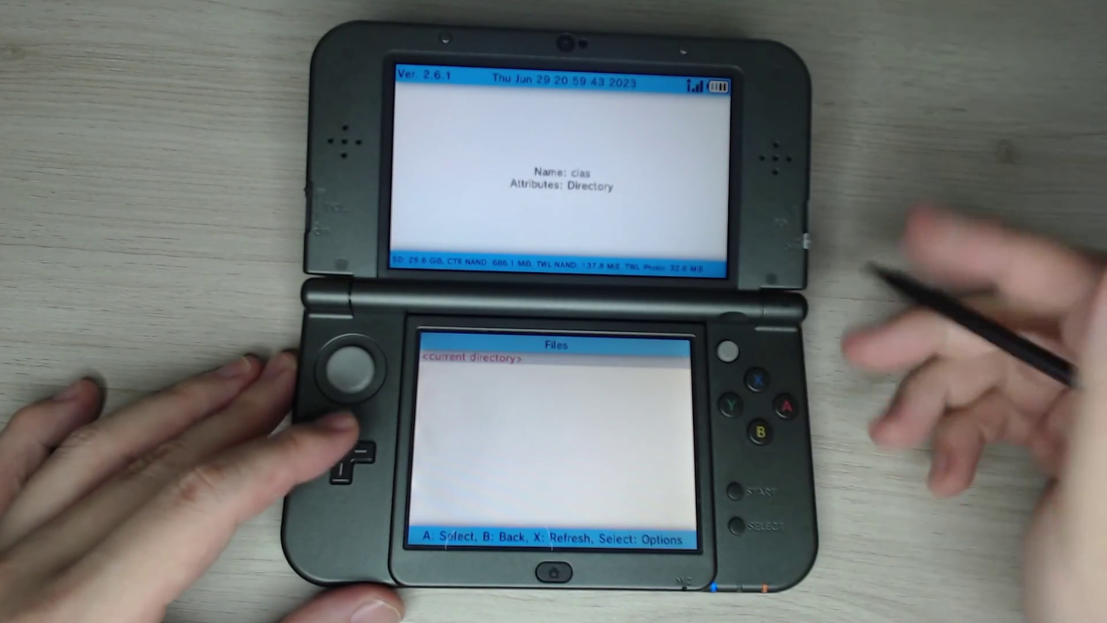
- Exit FBI to the HOME Menu, dismiss the new software notice, and unwrap Pokémon FireRed Version
key("b")
key("b")
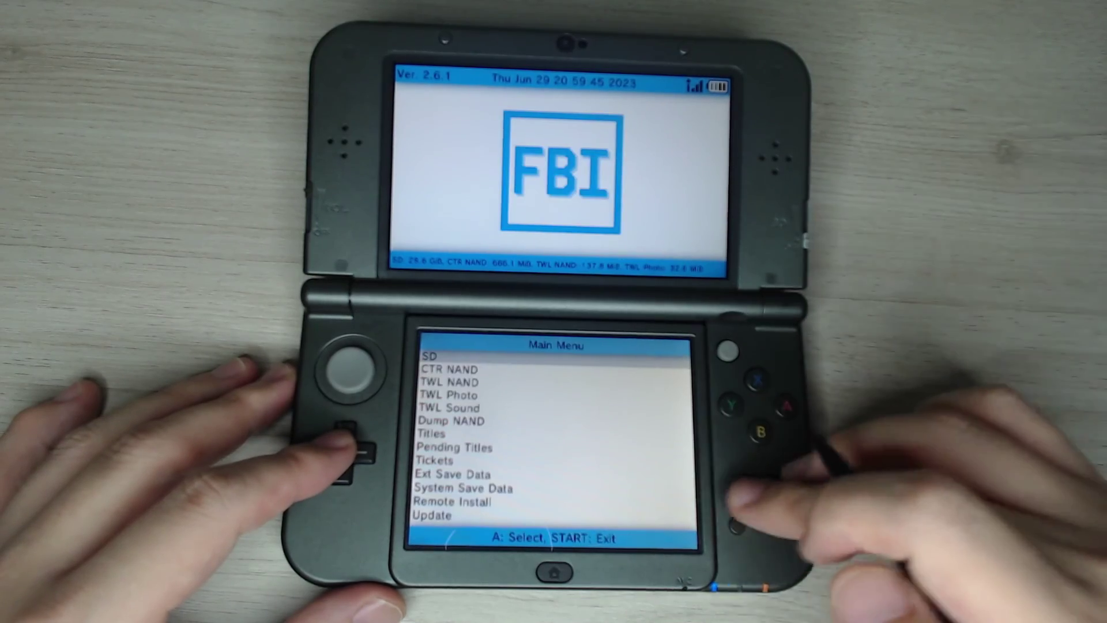
key("Return")
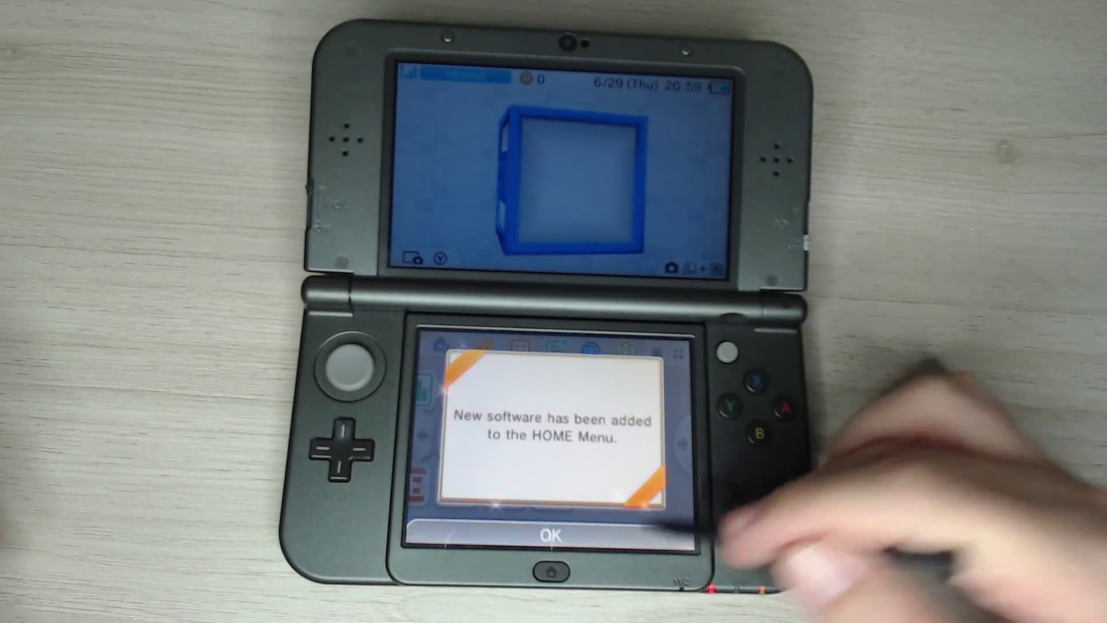
left_click(550, 534)
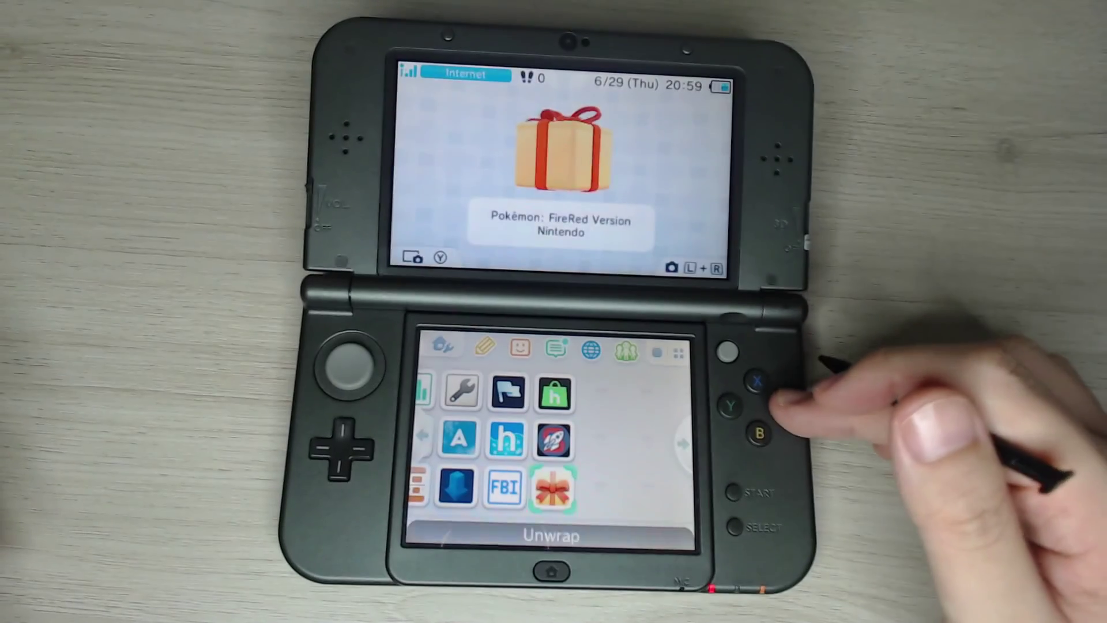
key("a")
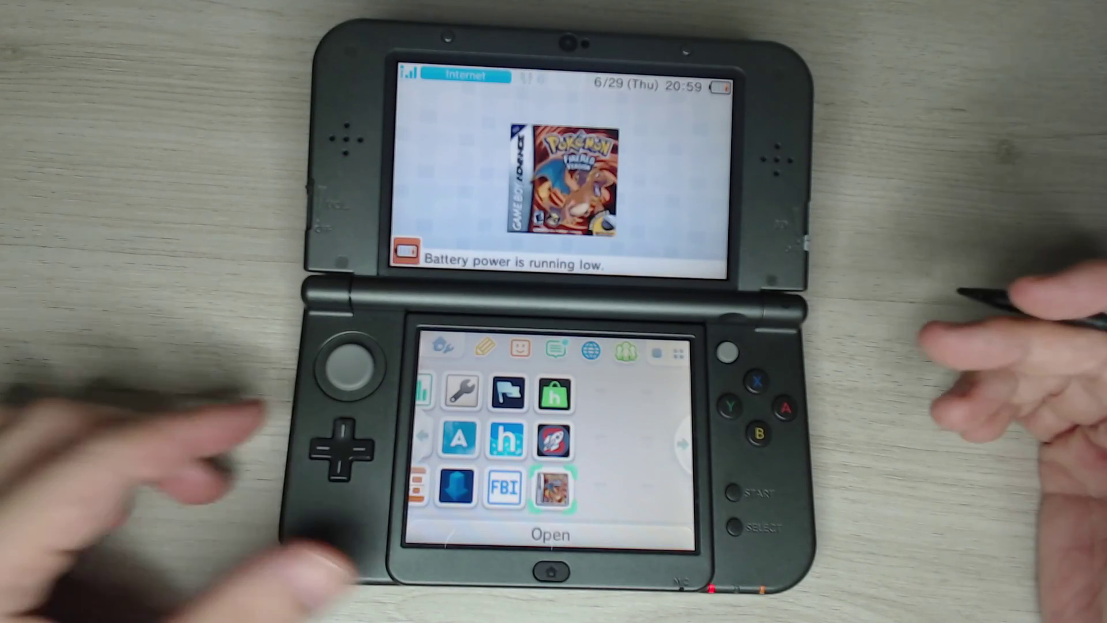